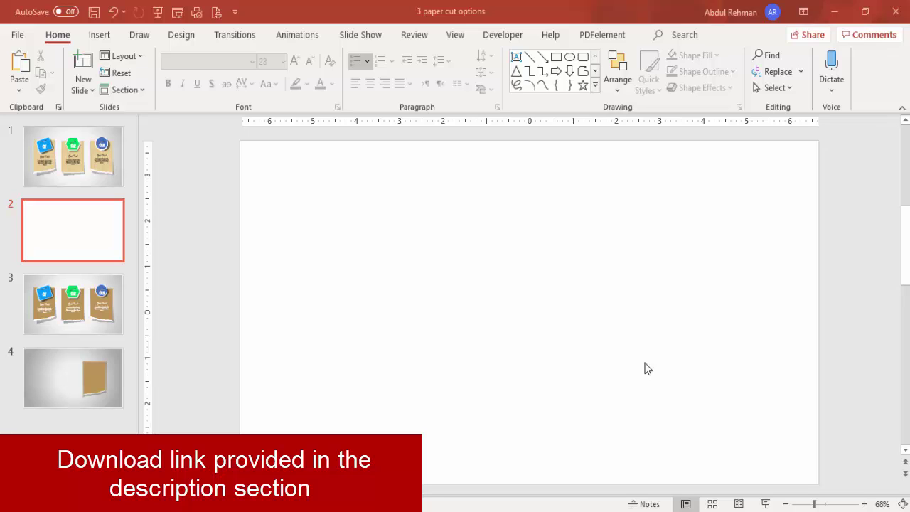
Step: Give the blank slide's background a gradient fill and remove the gradient stop at 83%
right_click(459, 224)
left_click(528, 357)
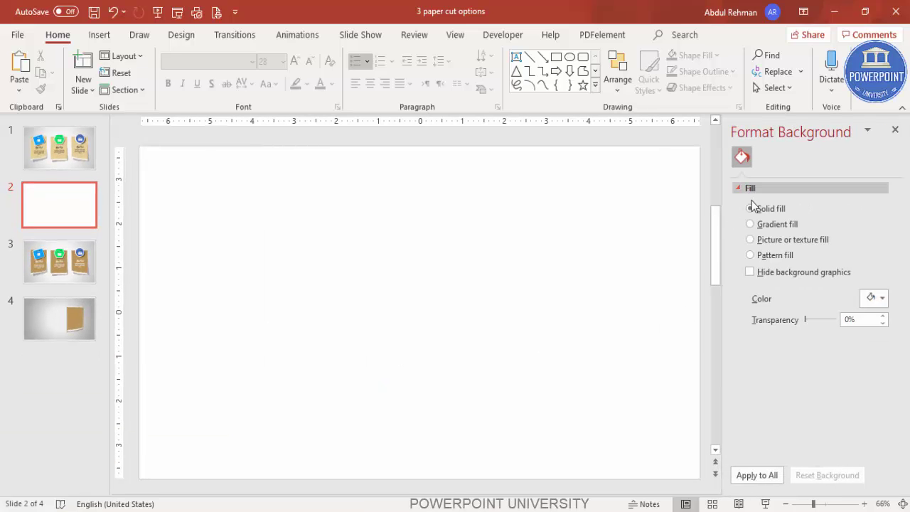
left_click(785, 226)
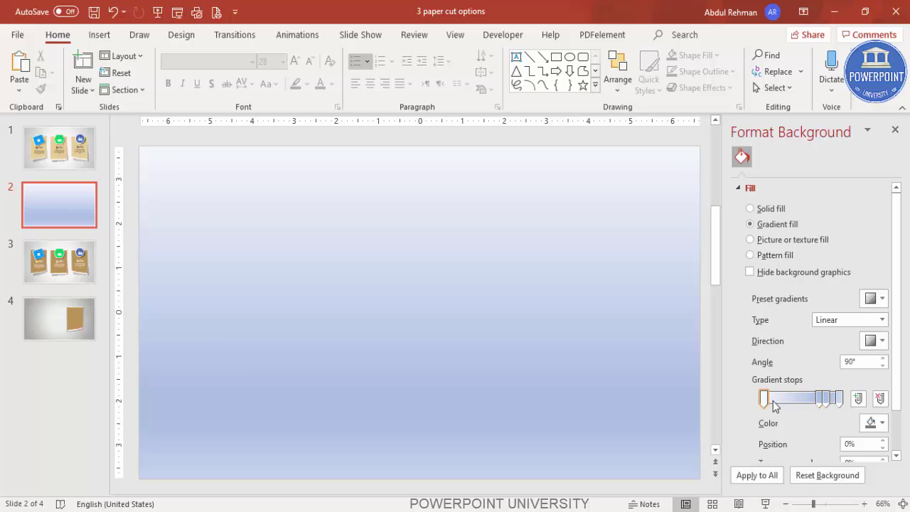
left_click(826, 399)
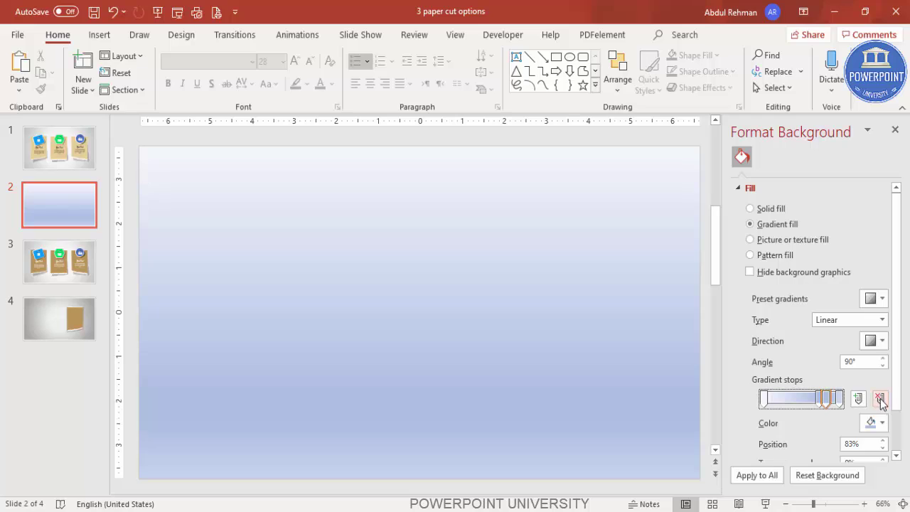
left_click(880, 399)
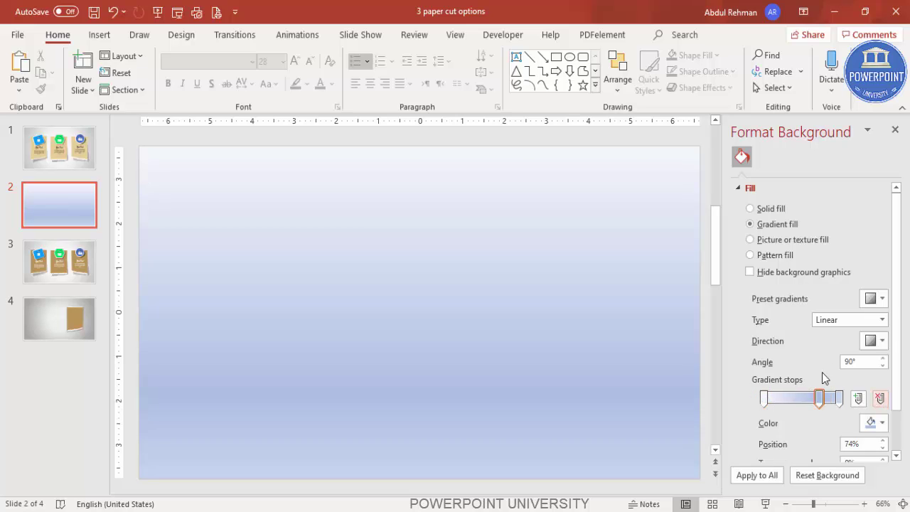
Step: Make the background gradient Radial, spreading from the center of the slide
left_click(851, 320)
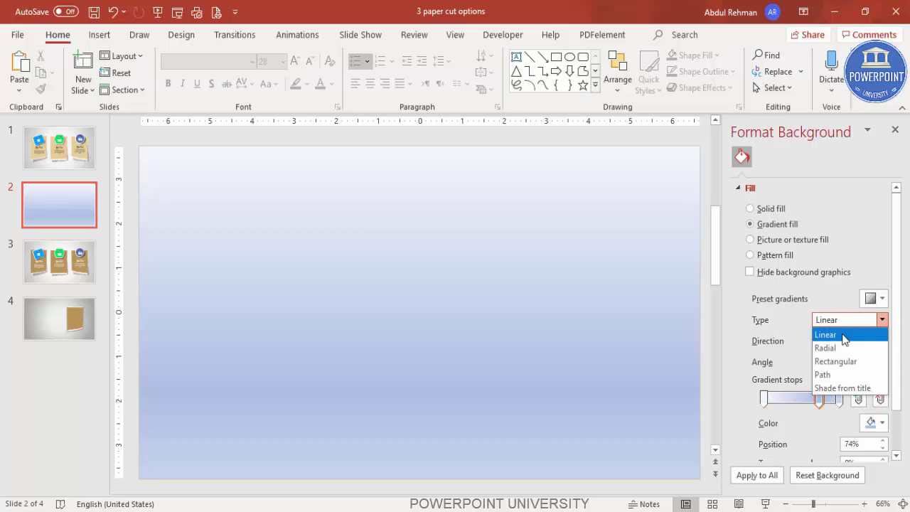
left_click(829, 345)
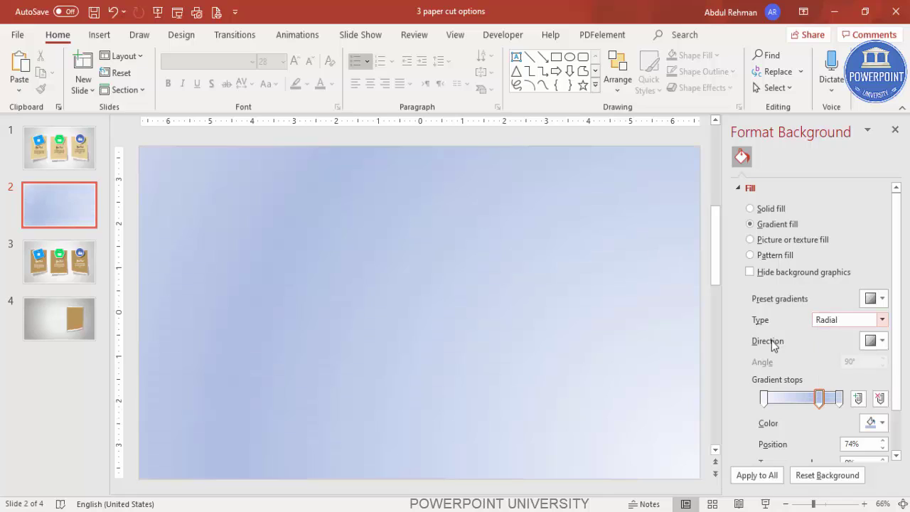
left_click(874, 340)
left_click(837, 367)
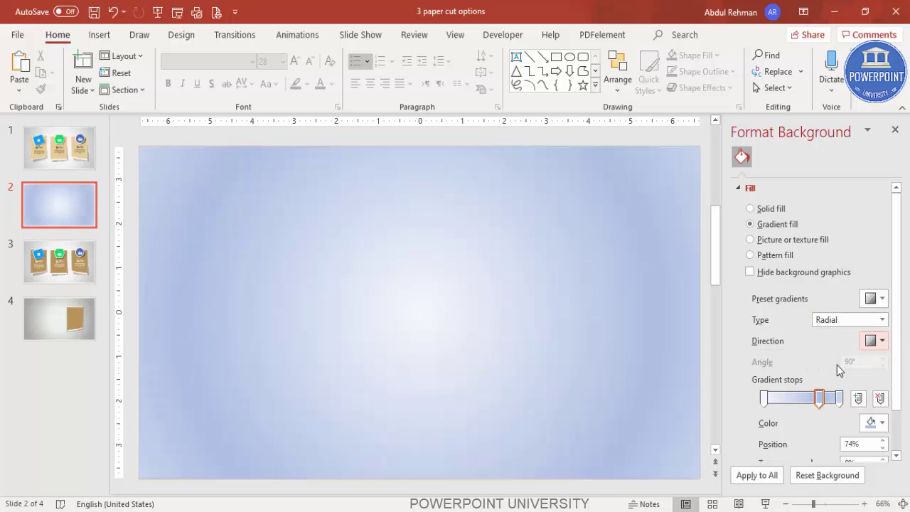
Step: Color the background's gradient stops white, very light grey and grey from first to last, with the middle stop at 39%
left_click(765, 400)
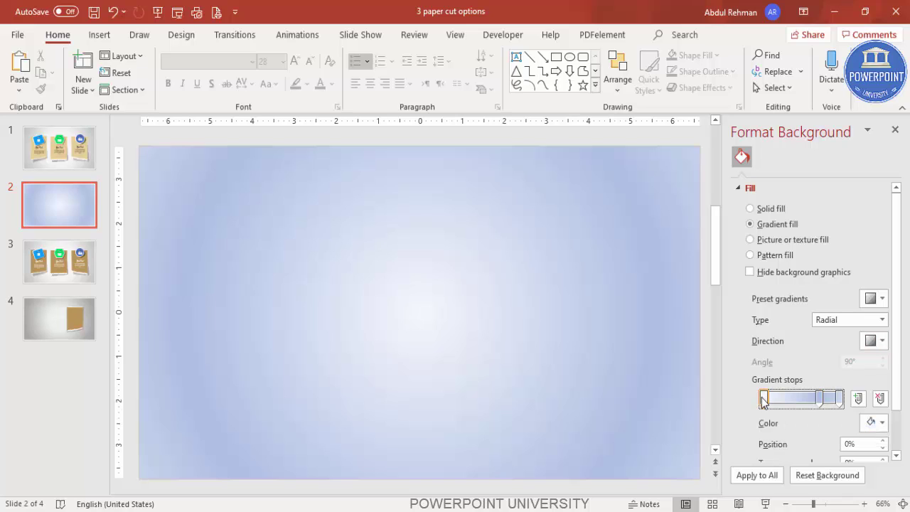
left_click(873, 423)
left_click(800, 234)
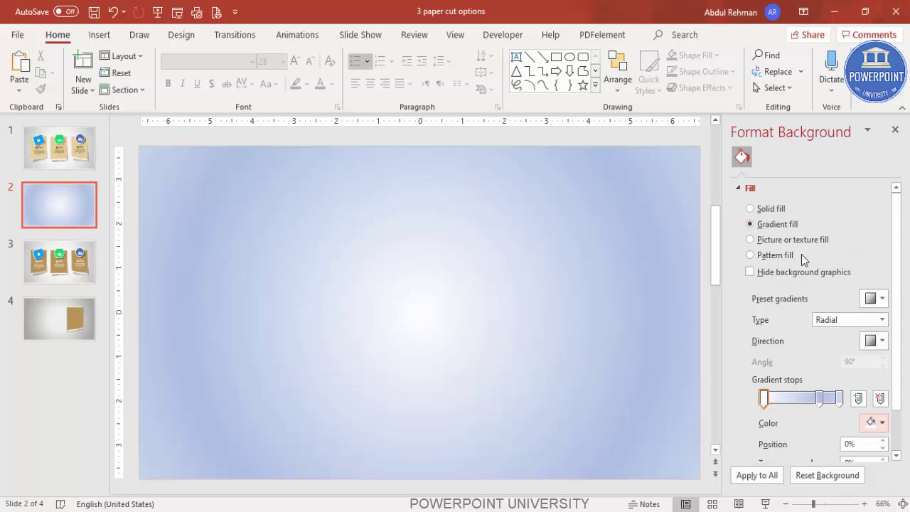
left_click(819, 400)
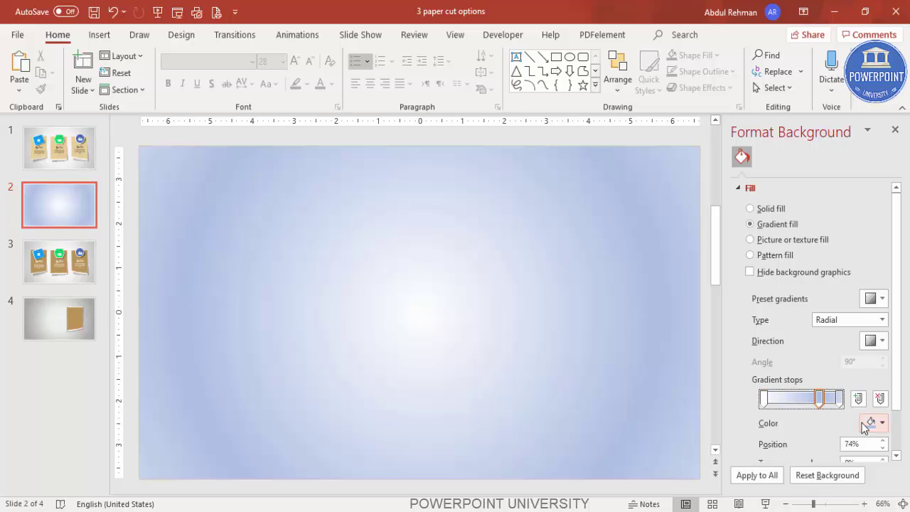
left_click(862, 423)
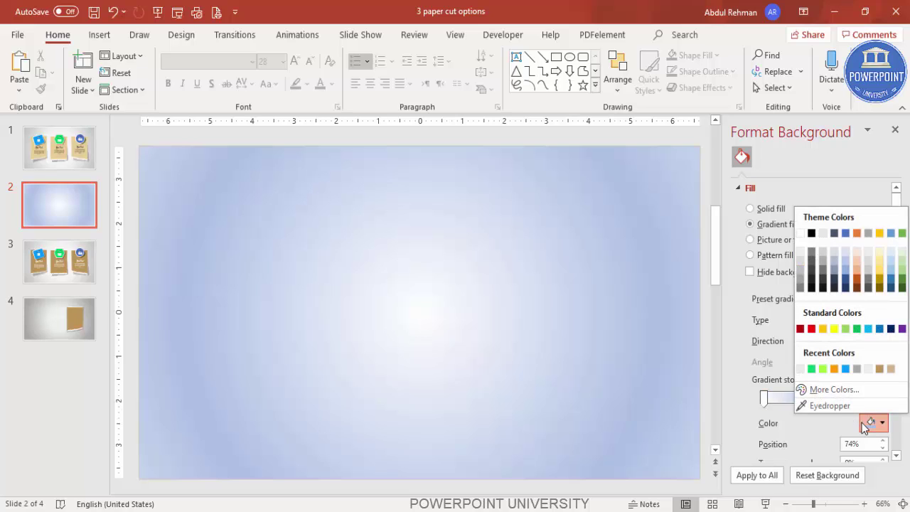
left_click(801, 252)
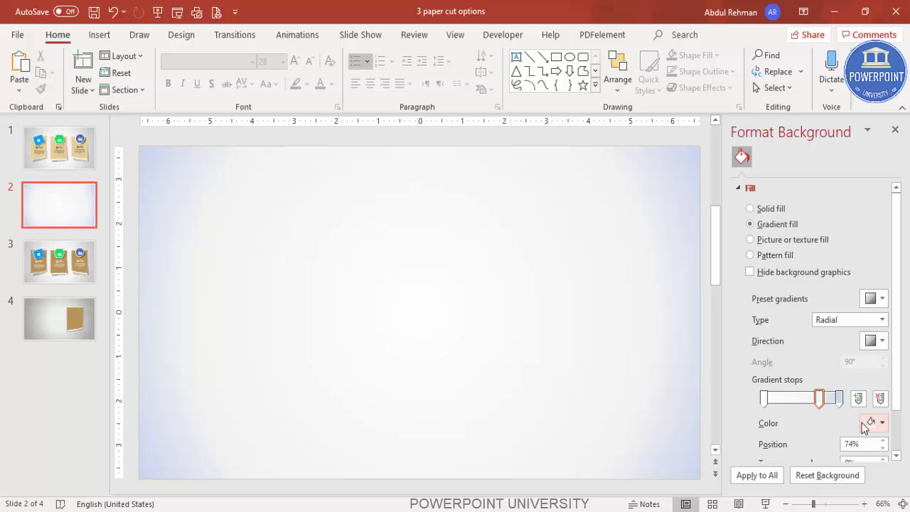
left_click(840, 400)
left_click(863, 426)
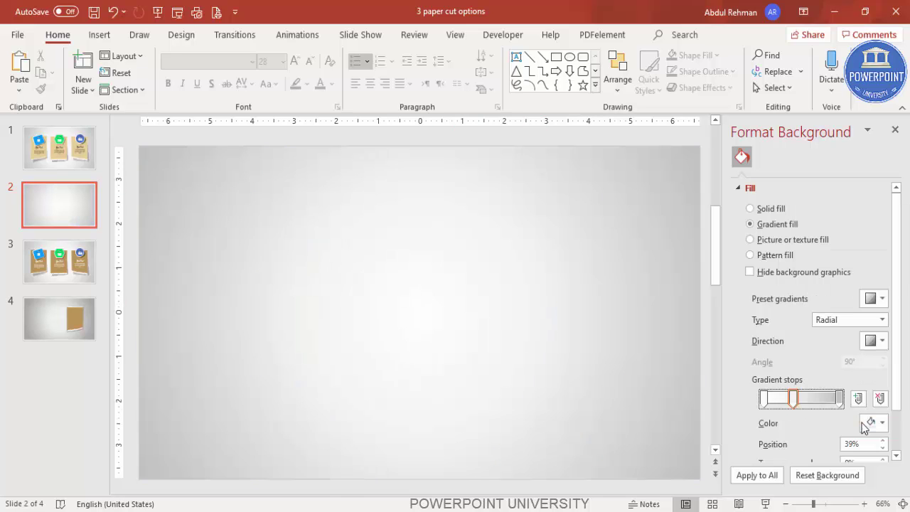
Step: Turn on the gridlines for the slide
key("alt+w")
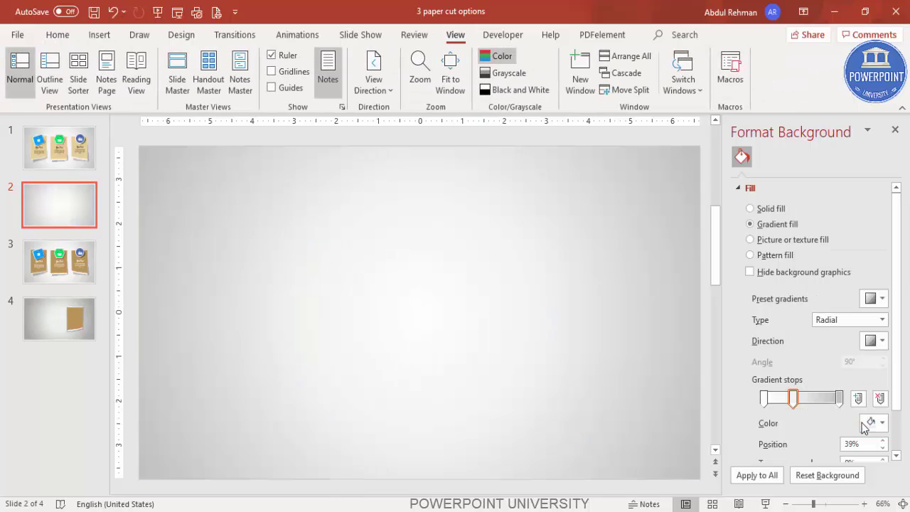
key("shift+F9")
key("Left")
key("Left")
key("Up")
key("Right")
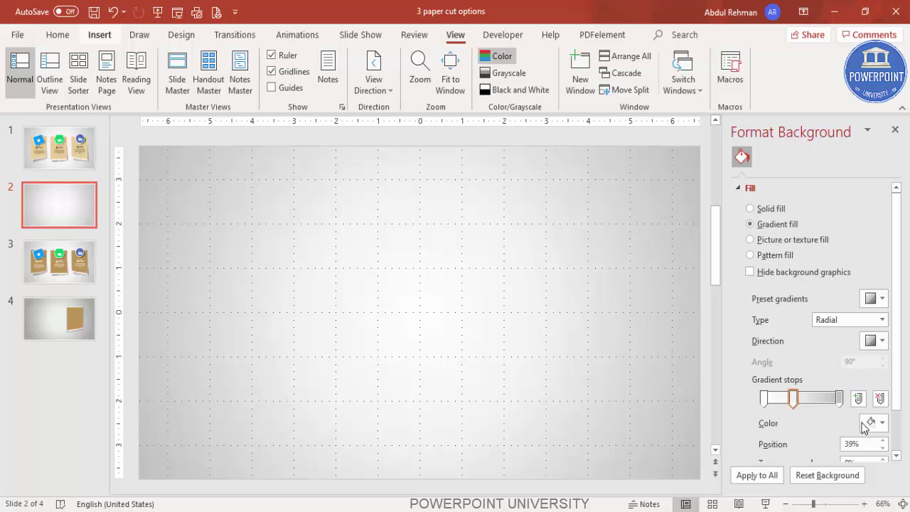
Step: Draw a freeform paper shape about 3.02" wide and 4.08" high with a jagged, slanted torn bottom edge
left_click(99, 35)
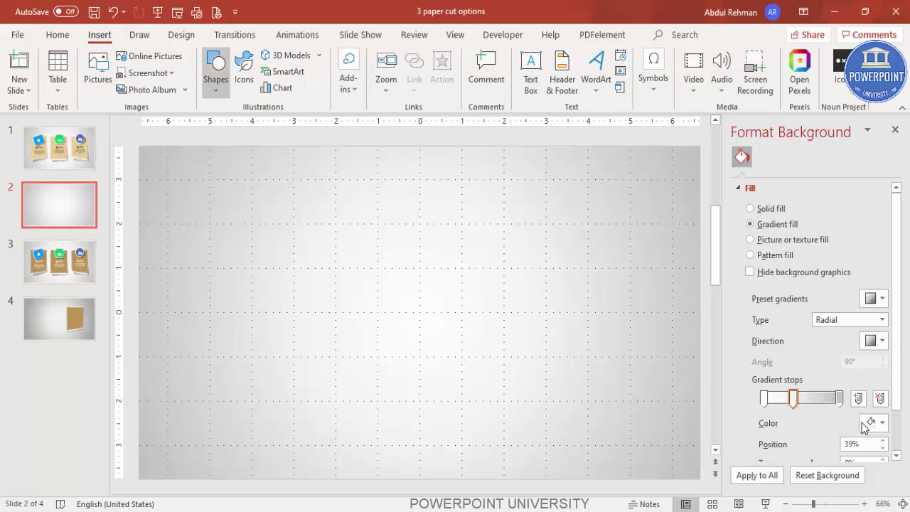
key("Return")
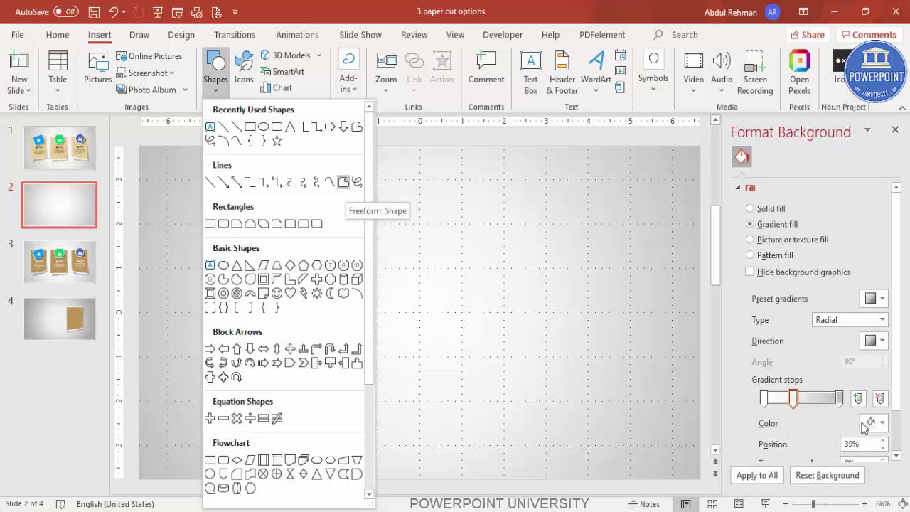
key("Return")
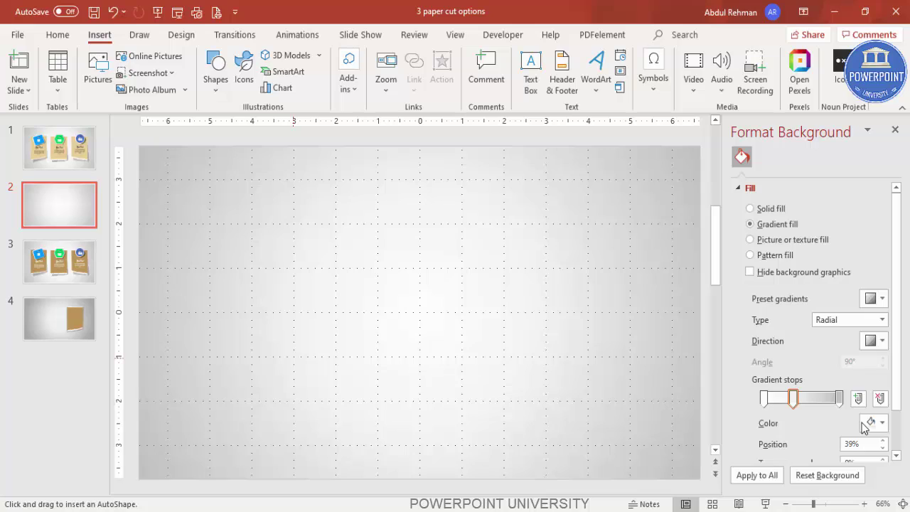
left_click(294, 358)
left_click_drag(294, 179, 420, 178)
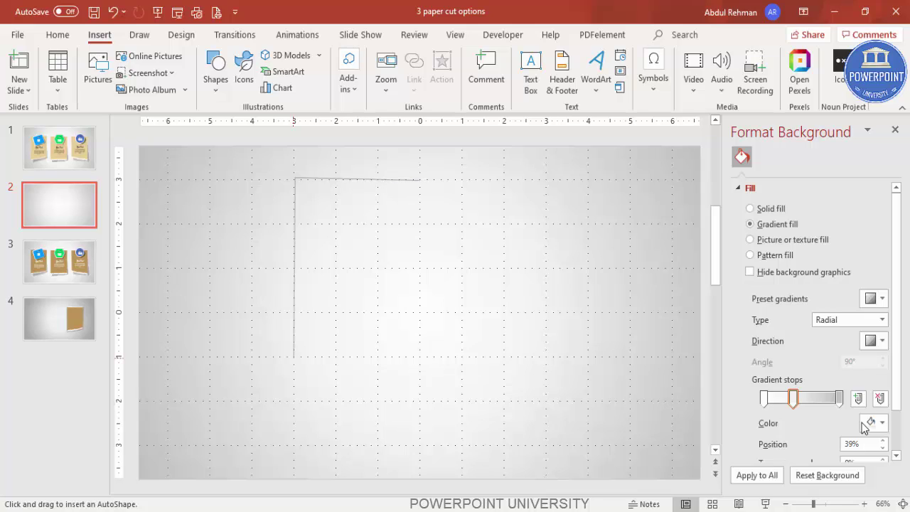
left_click_drag(419, 181, 421, 357)
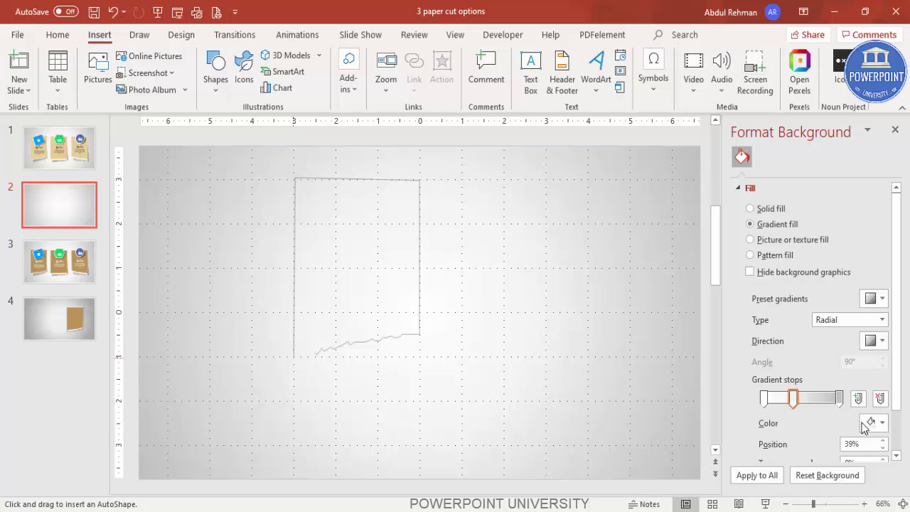
key("Escape")
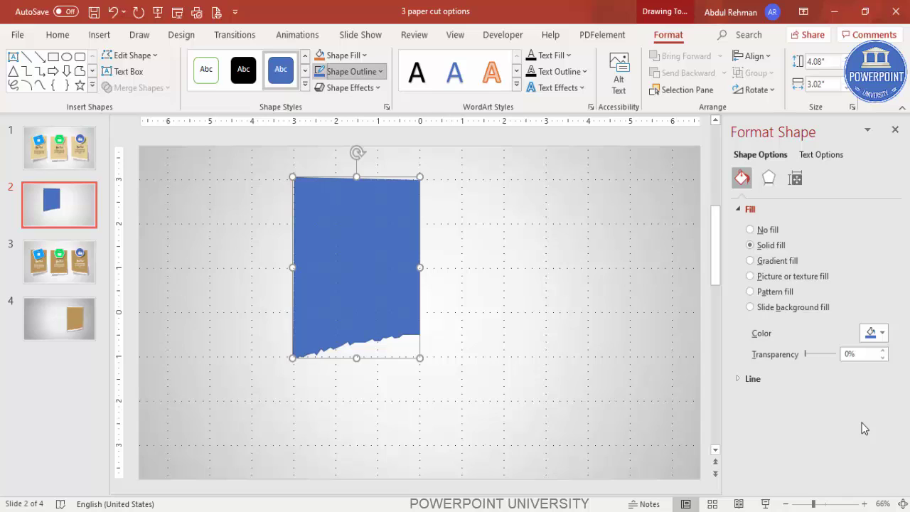
Step: Remove the paper shape's outline and fill it with dark grey
left_click(357, 72)
left_click(358, 266)
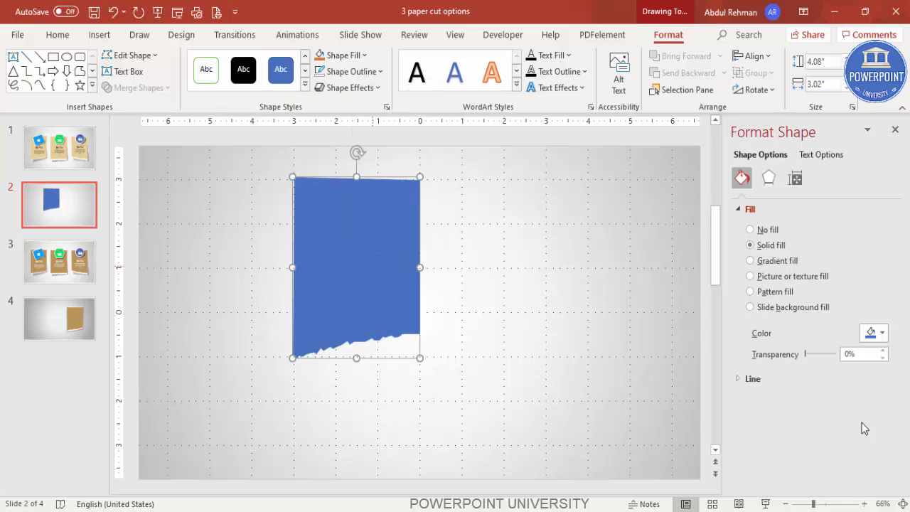
left_click(348, 55)
key("Up")
key("Up")
key("Up")
key("Up")
key("Return")
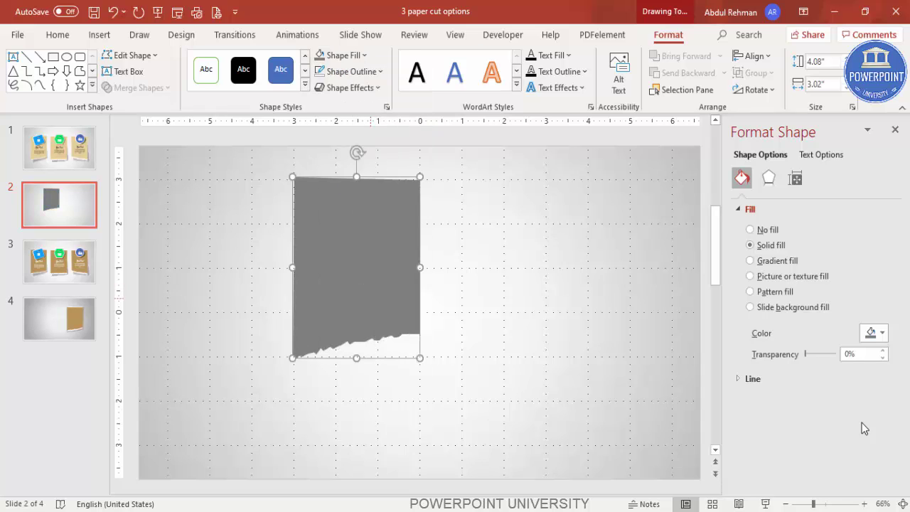
key("Escape")
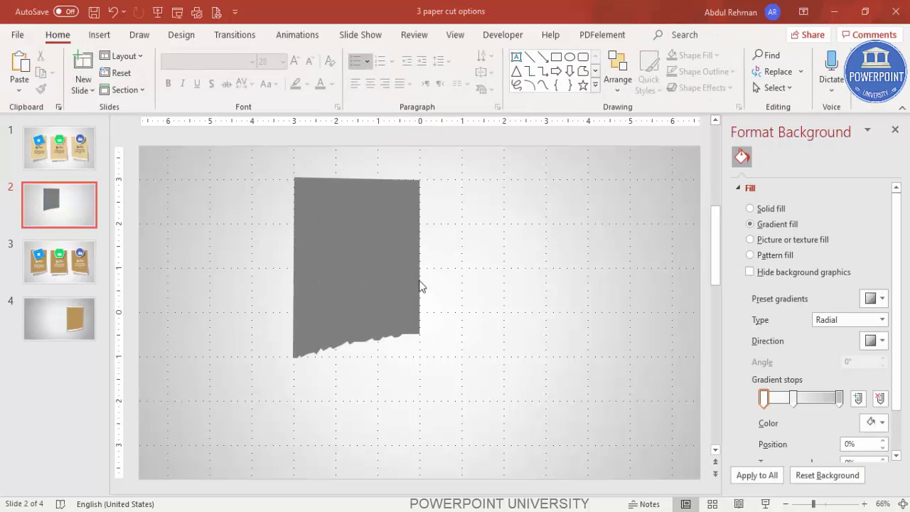
Step: Make a white-filled duplicate of the grey paper shape and move both shapes toward the slide's left side
left_click(356, 205)
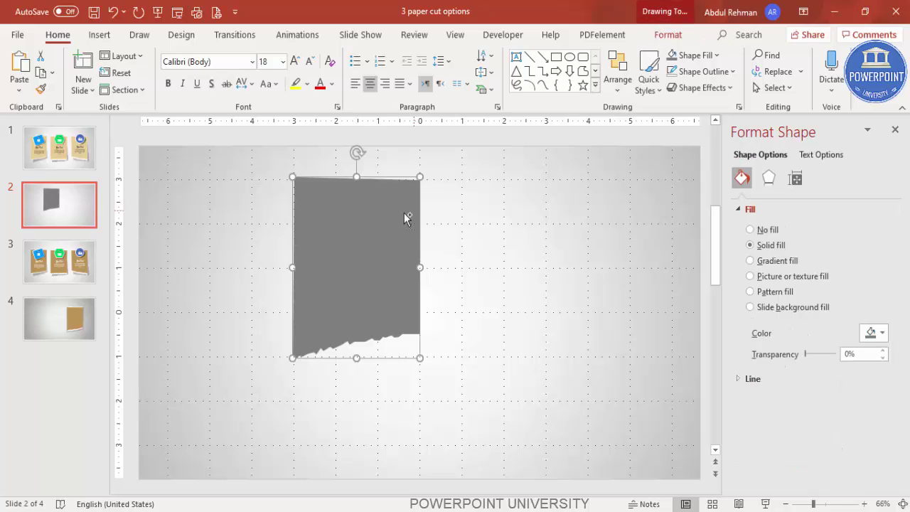
left_click_drag(349, 228, 453, 247)
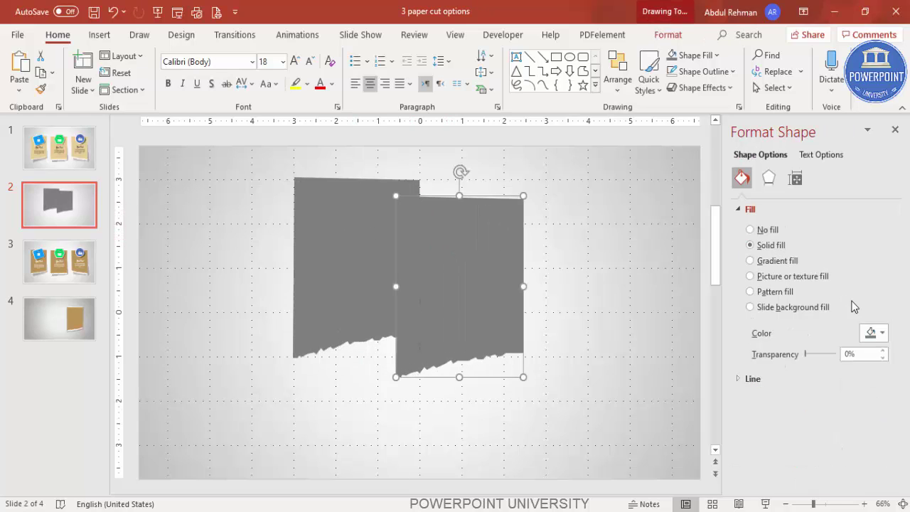
left_click(874, 333)
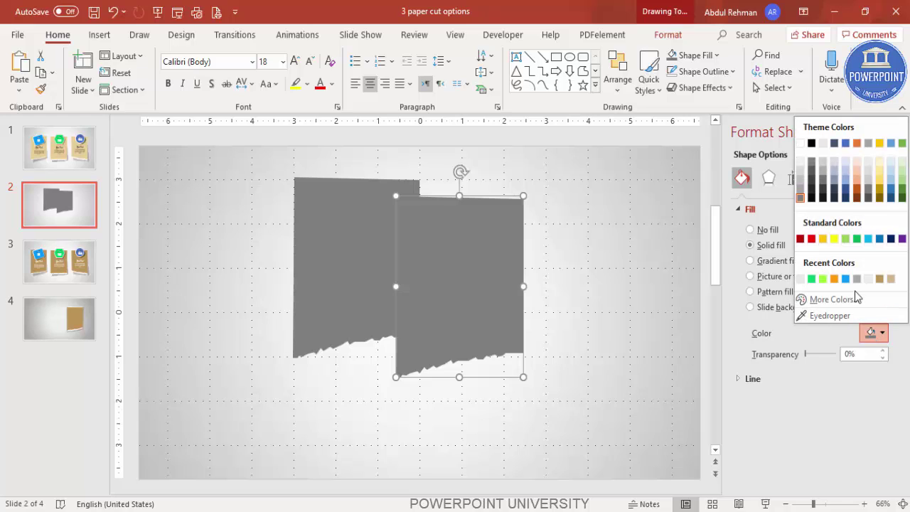
left_click(801, 143)
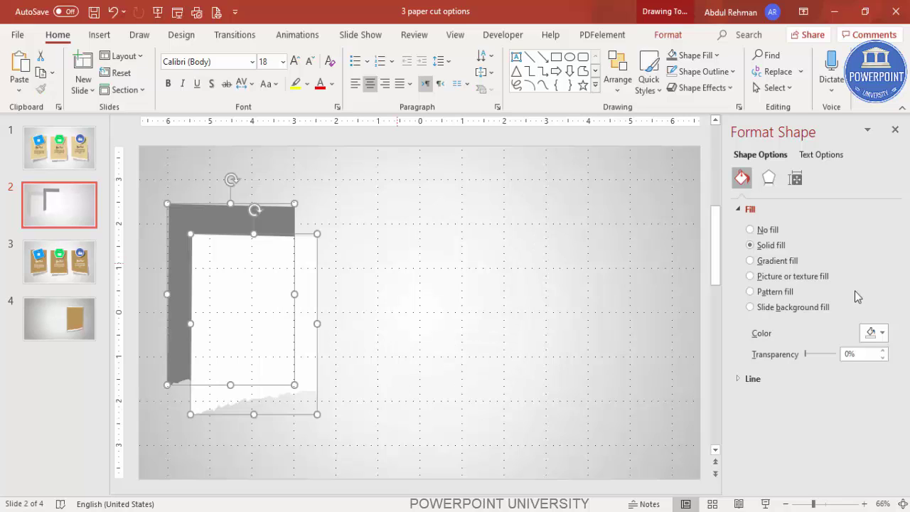
key("Escape")
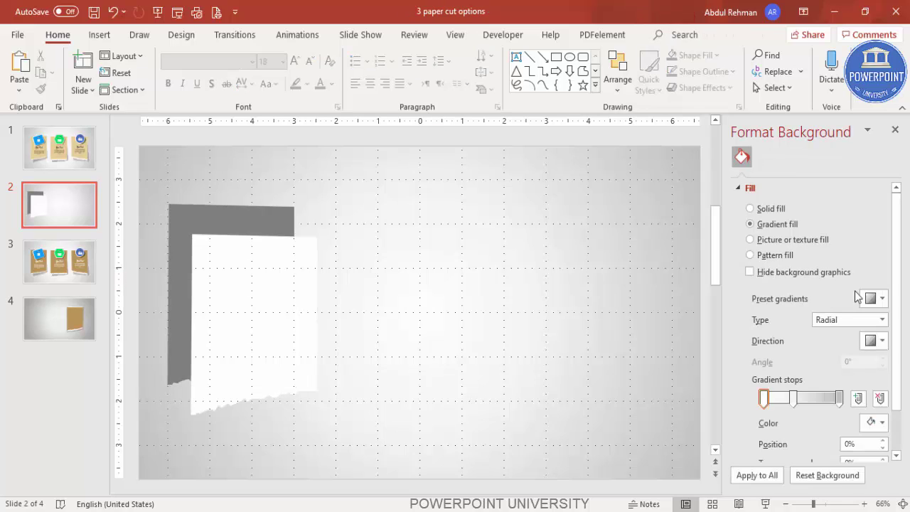
Step: Align the white copy with the grey paper and send it to the back, leaving only a thin torn strip showing below
left_click(875, 423)
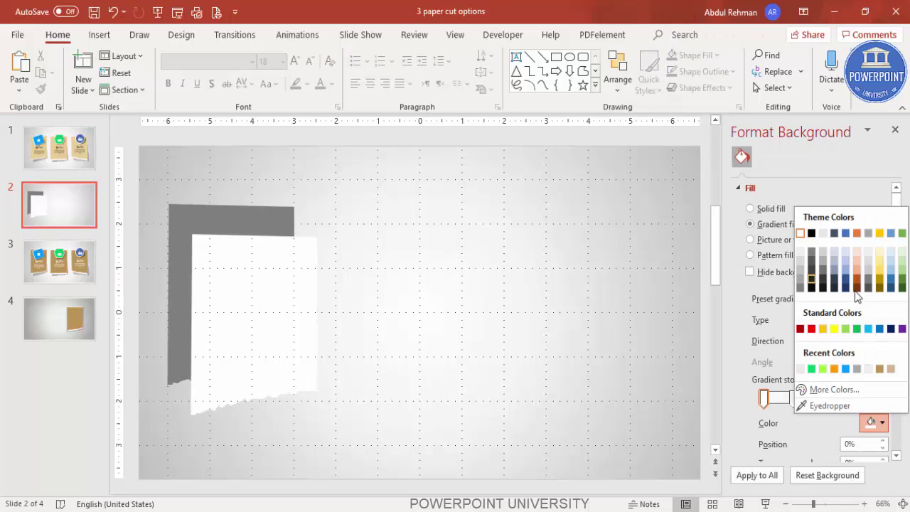
key("Escape")
mouse_move(267, 314)
left_mouse_down()
mouse_move(244, 310)
mouse_move(243, 298)
left_mouse_up()
left_click(669, 34)
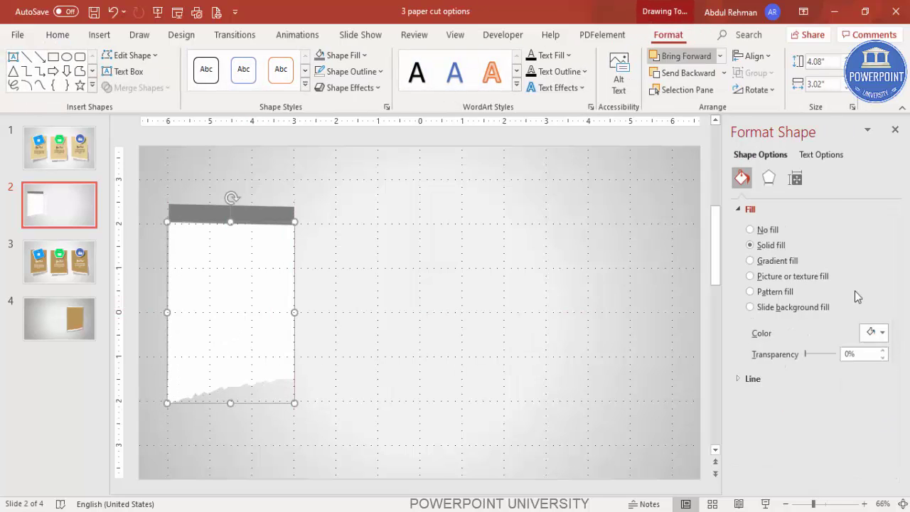
left_click(724, 73)
left_click(696, 111)
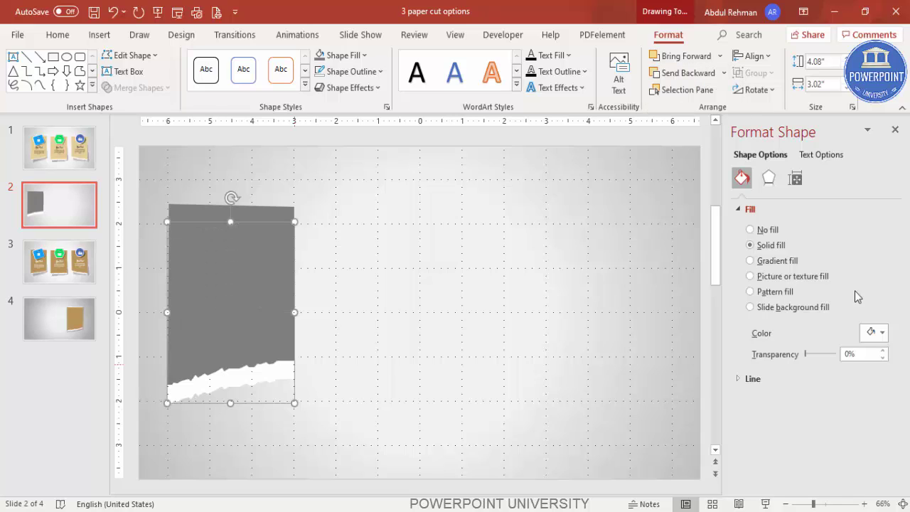
key("Up")
key("Up")
key("Up")
key("Up")
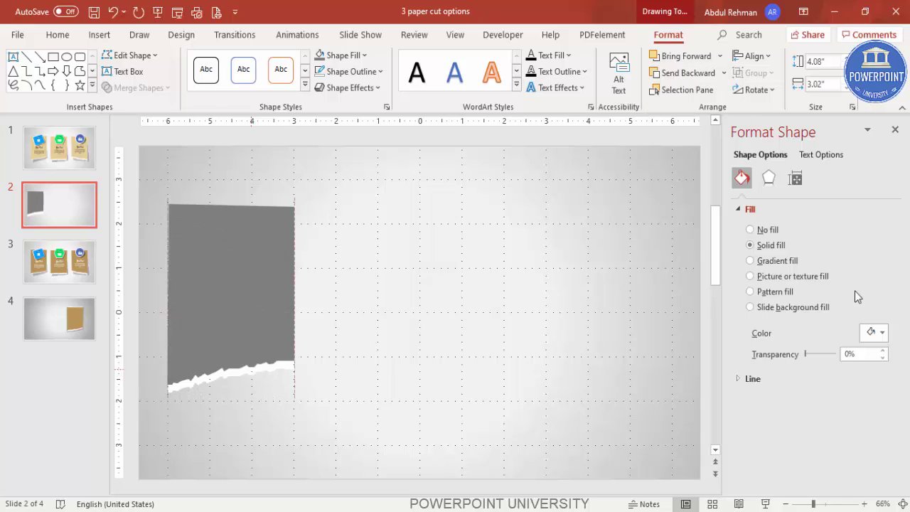
Step: Duplicate the white paper shape, place the copy beside the original and fill it with black
key("ctrl+d")
left_click_drag(299, 332, 442, 336)
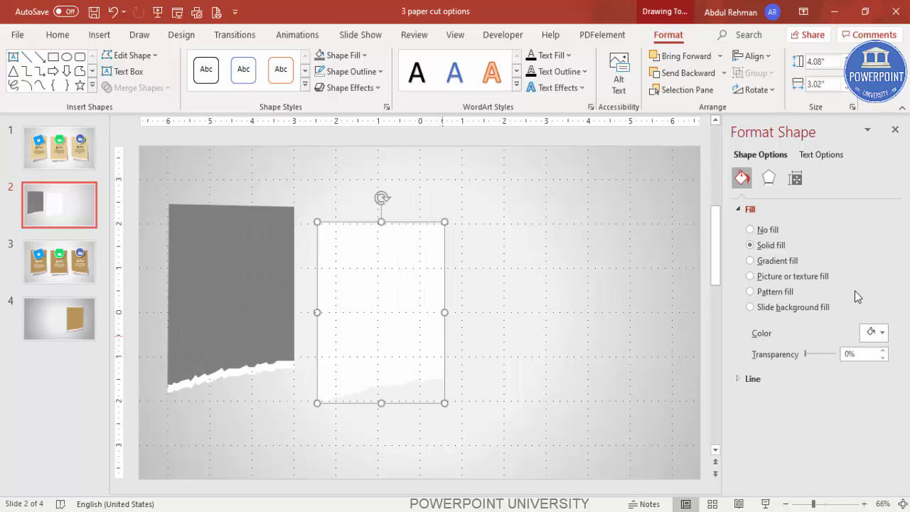
left_click(874, 333)
left_click(811, 143)
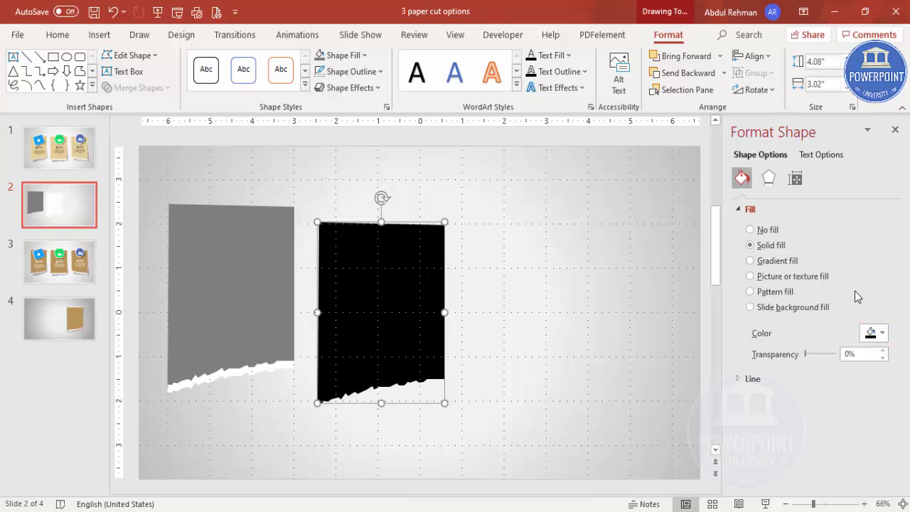
Step: Make the black paper copy 50% transparent and give it 8 pt soft edges
left_click_drag(806, 354, 821, 354)
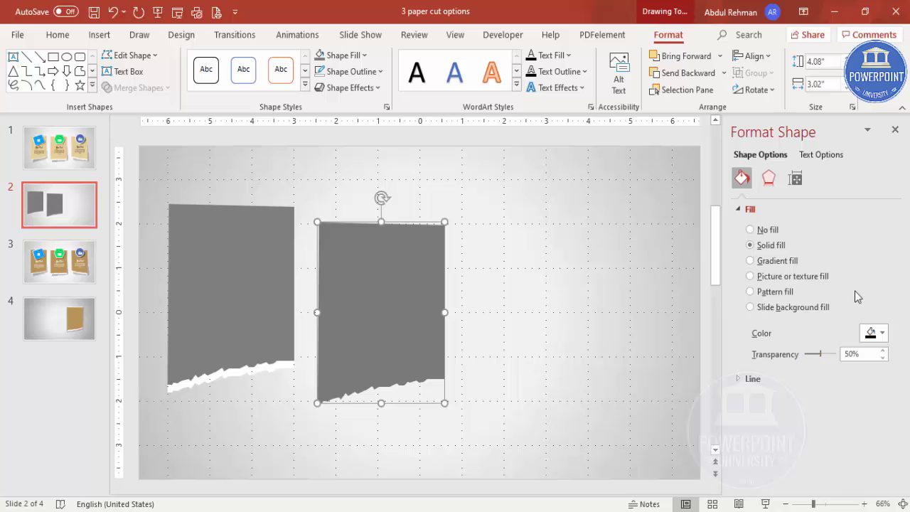
left_click(769, 178)
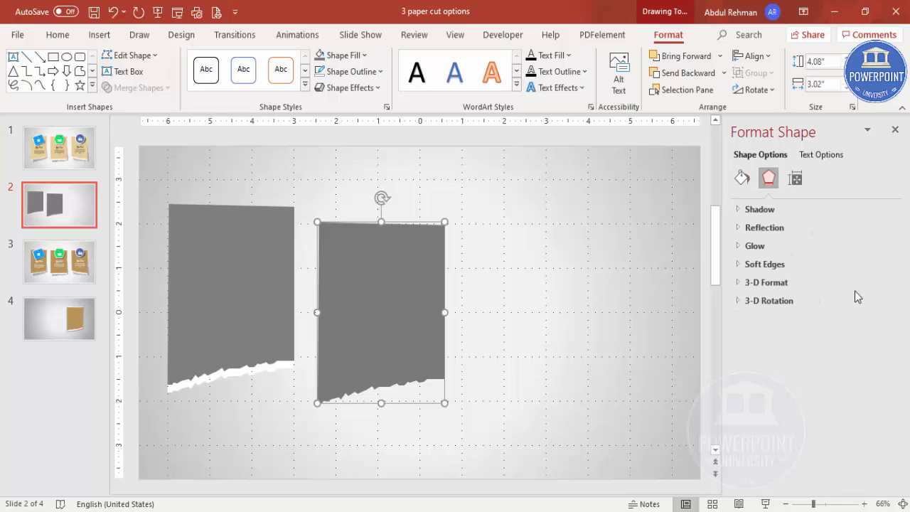
left_click(765, 264)
type("6")
key("Return")
key("Up")
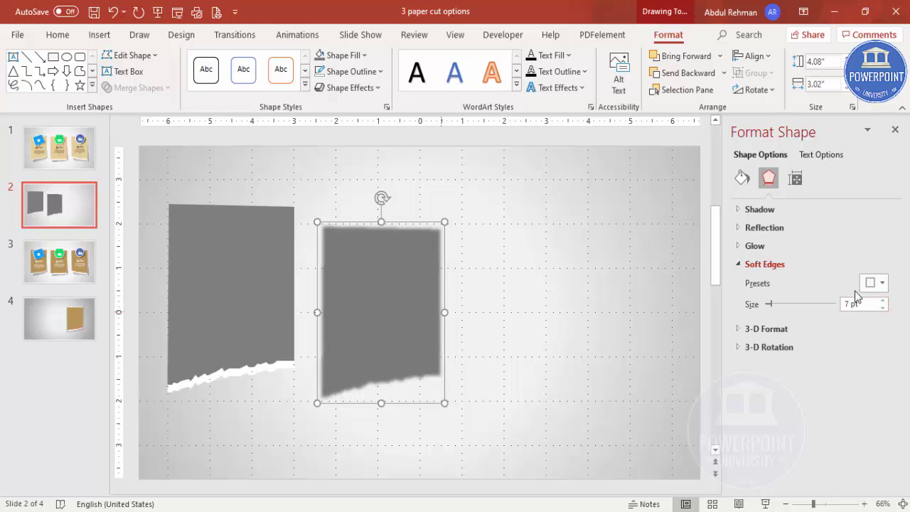
key("Up")
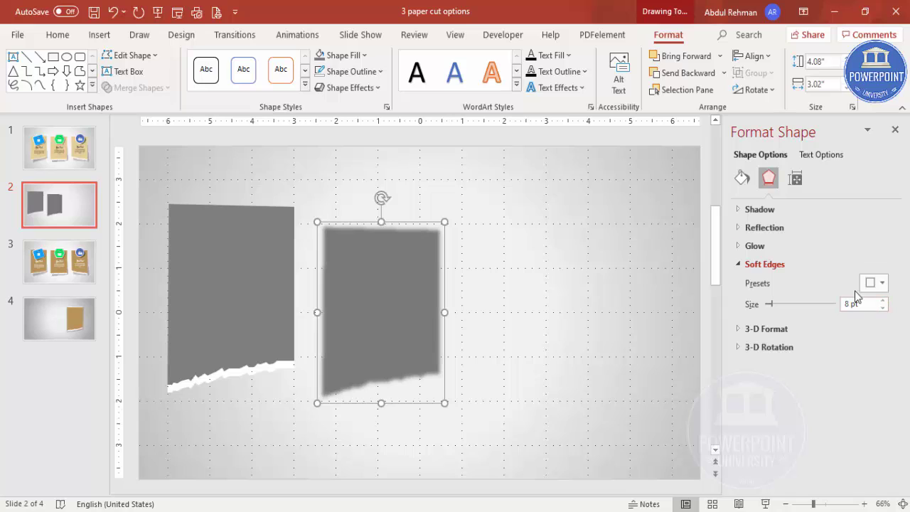
Step: Raise the blurred black shape's fill transparency to 72%
key("ctrl+Tab")
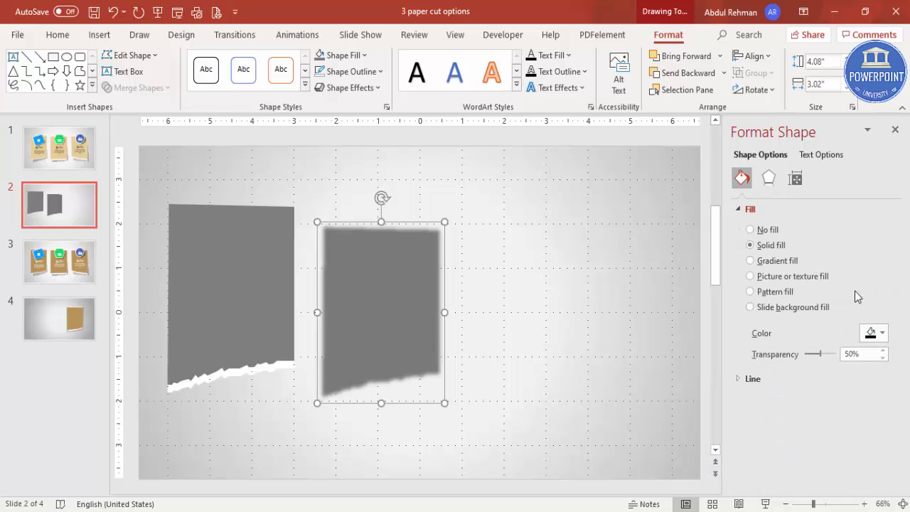
key("Right")
key("Right")
key("Right")
key("Right")
key("Right")
key("Right")
key("Right")
key("Right")
key("Right")
key("Right")
key("Right")
key("Right")
key("Right")
key("Right")
key("Right")
key("Right")
key("Right")
key("Right")
key("Right")
key("Right")
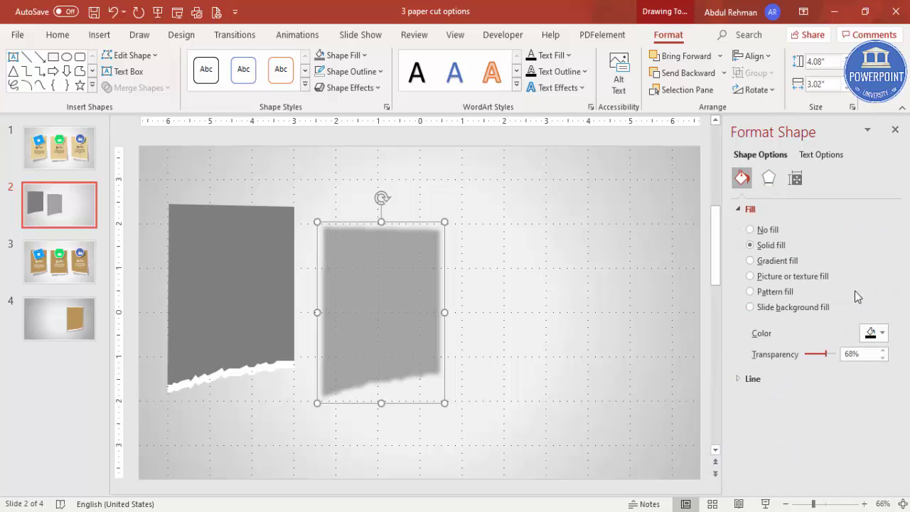
Step: Rotate the blurred shape slightly counterclockwise and move it over the torn paper, protruding past its right and lower edges
left_click_drag(383, 199, 371, 198)
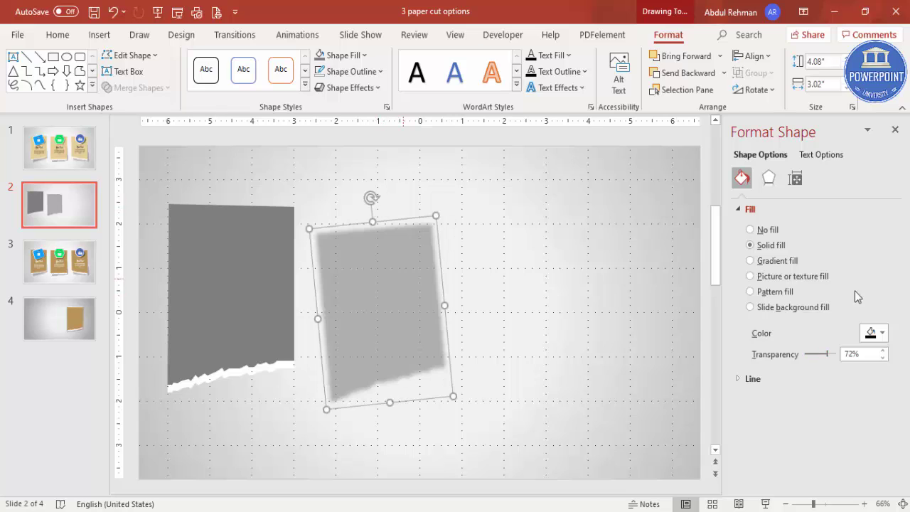
key("Left")
key("Left")
key("Left")
key("Left")
key("Left")
key("Left")
key("Left")
key("Left")
key("Left")
key("Left")
key("Left")
key("Left")
key("Left")
key("Left")
key("Left")
key("Left")
key("Left")
key("Left")
key("Left")
key("Left")
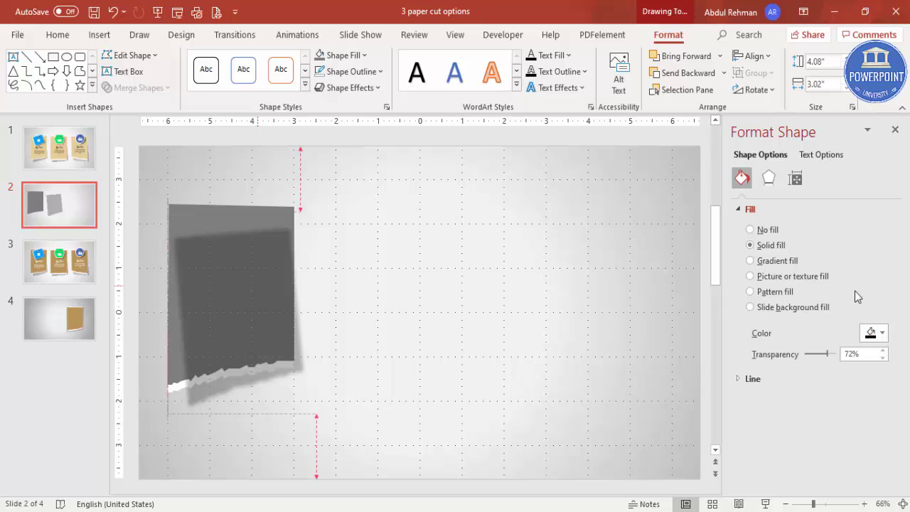
key("Up")
key("Up")
key("Up")
key("Up")
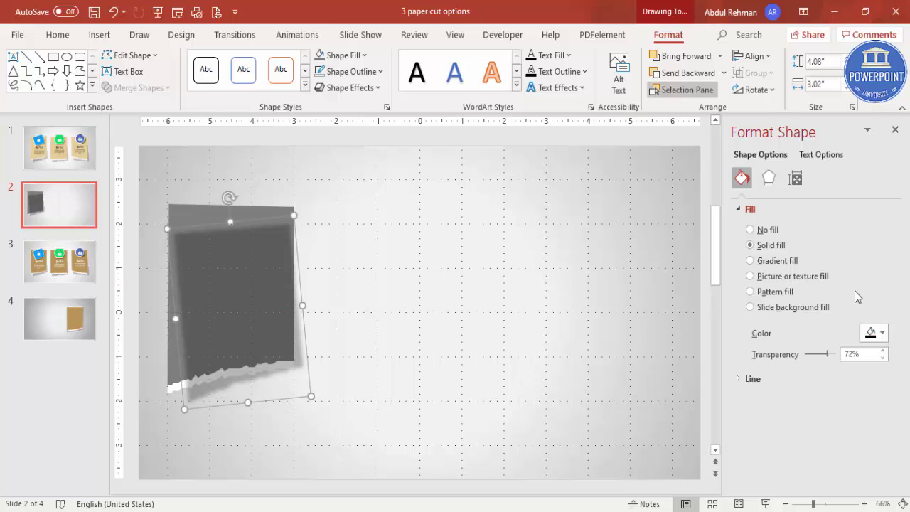
Step: Send the blurred shape to the back so it acts as a shadow behind the torn paper
left_click(724, 73)
key("Return")
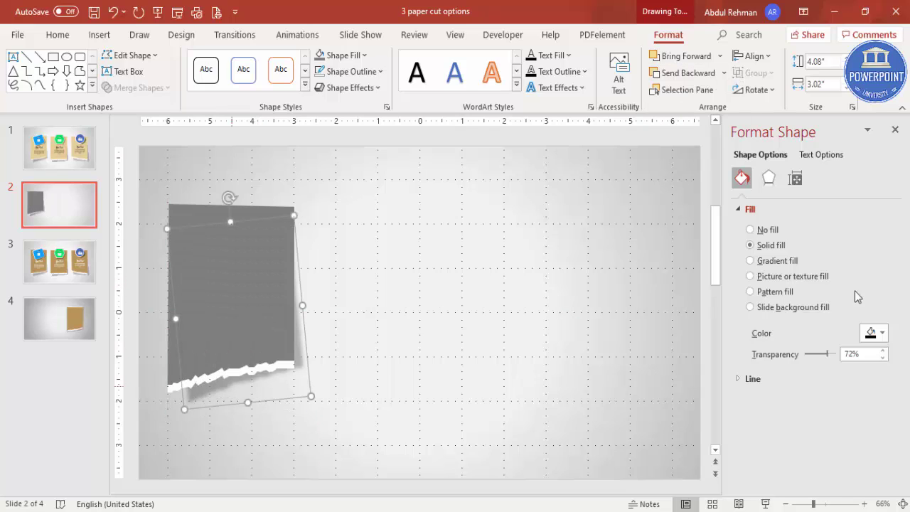
key("Left")
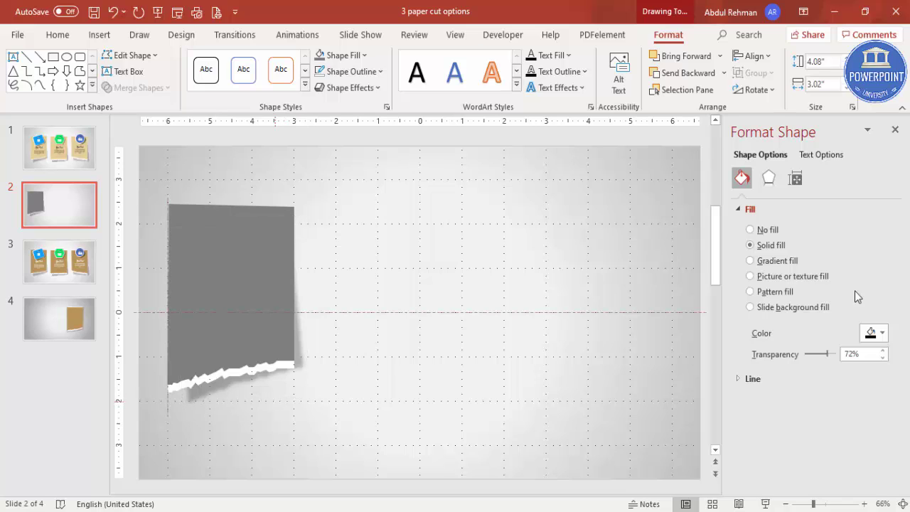
key("Escape")
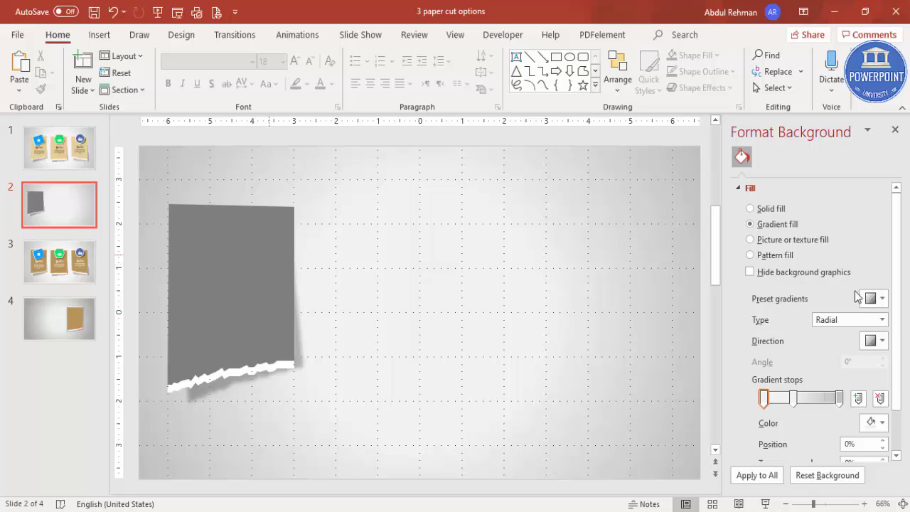
Step: Fill the grey paper shape with the Papyrus texture
key("Tab")
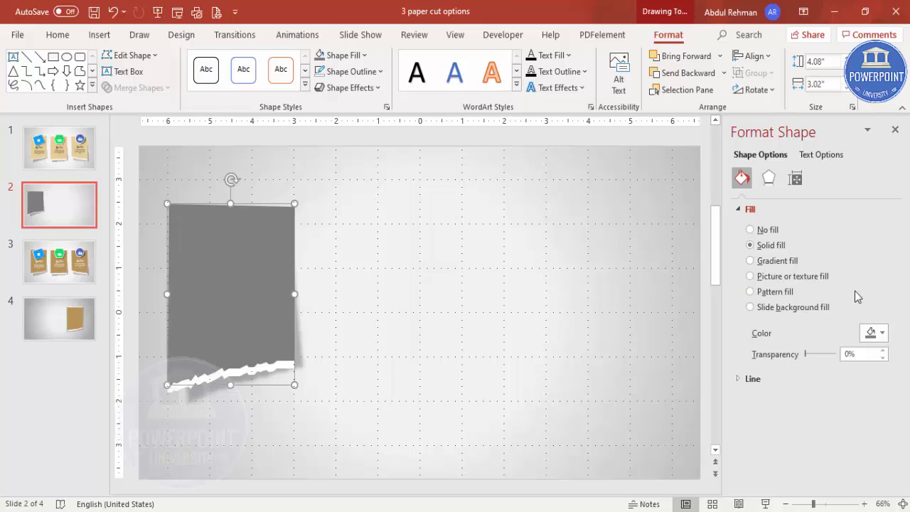
key("space")
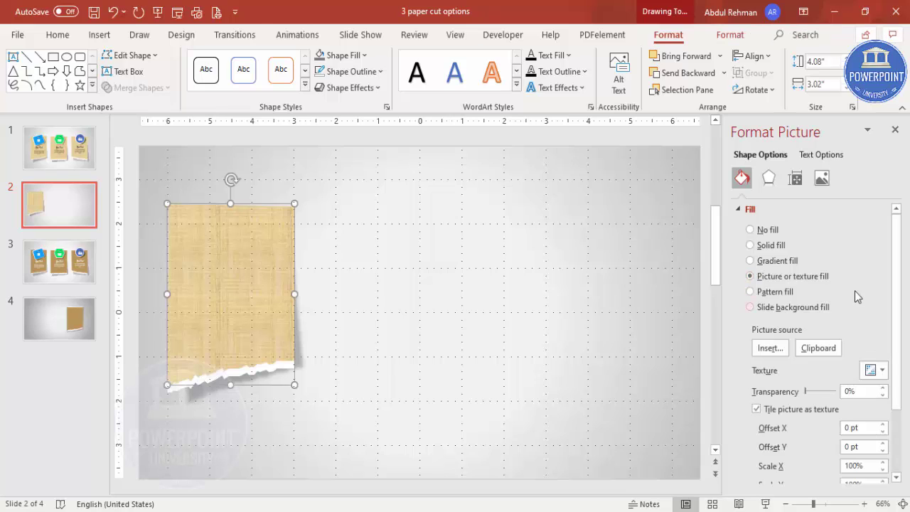
left_click(874, 371)
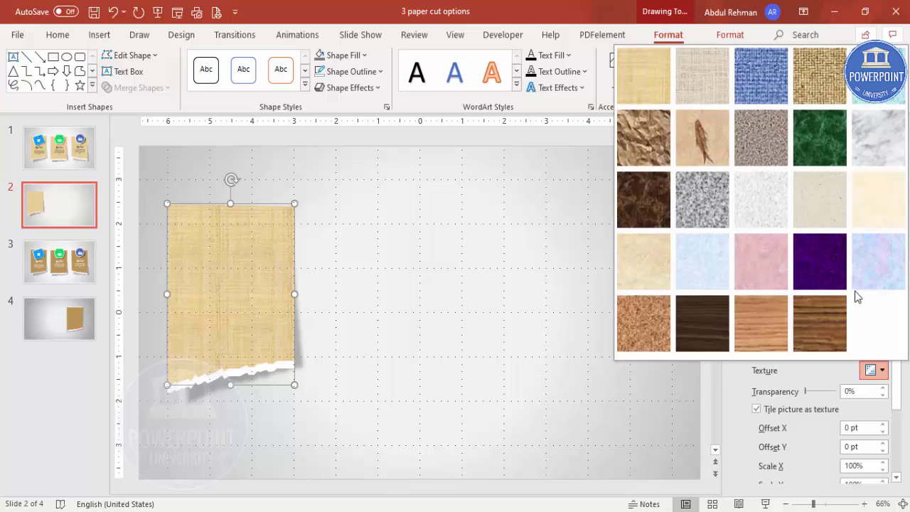
key("Up")
key("Up")
key("Up")
key("Left")
key("Up")
key("Left")
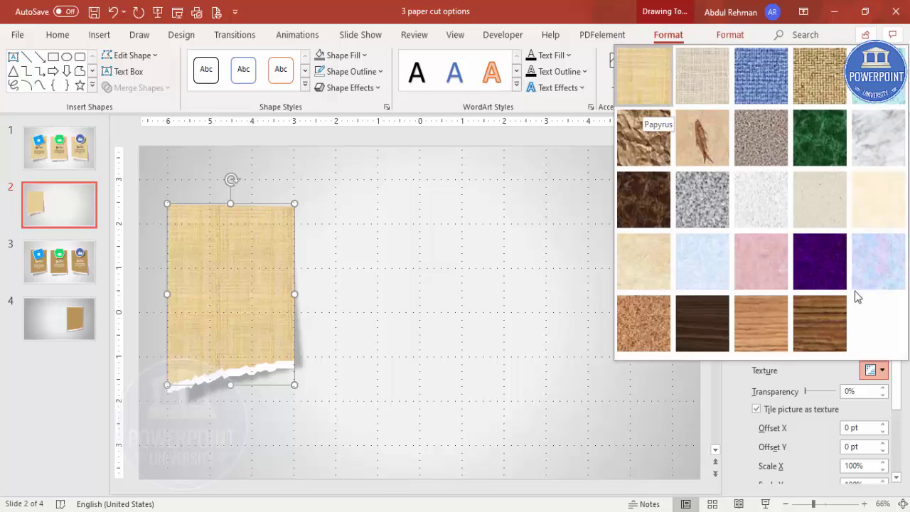
key("Return")
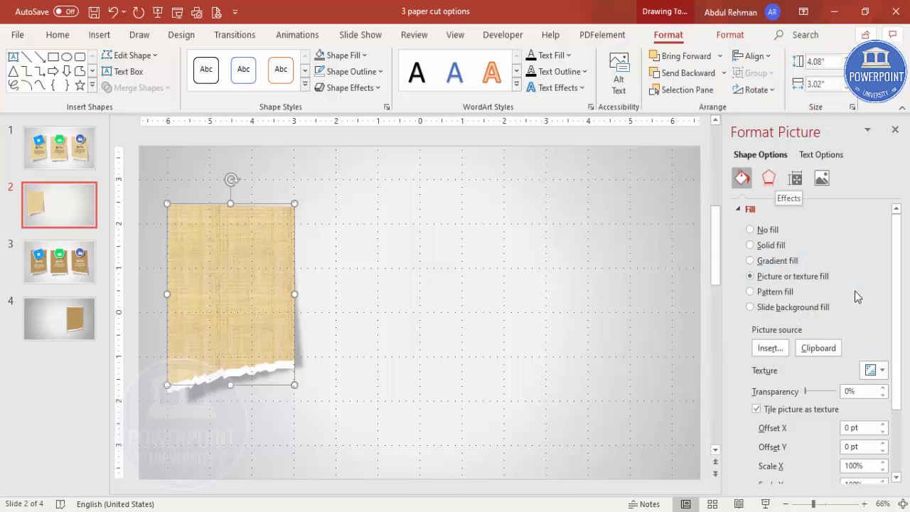
Step: Apply the Blur artistic effect to the papyrus-textured paper
left_click(769, 178)
key("Return")
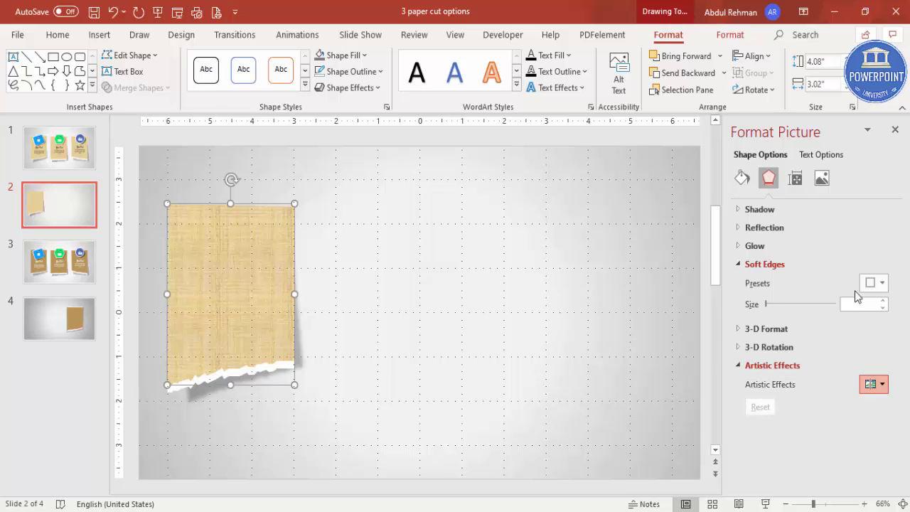
left_click(874, 384)
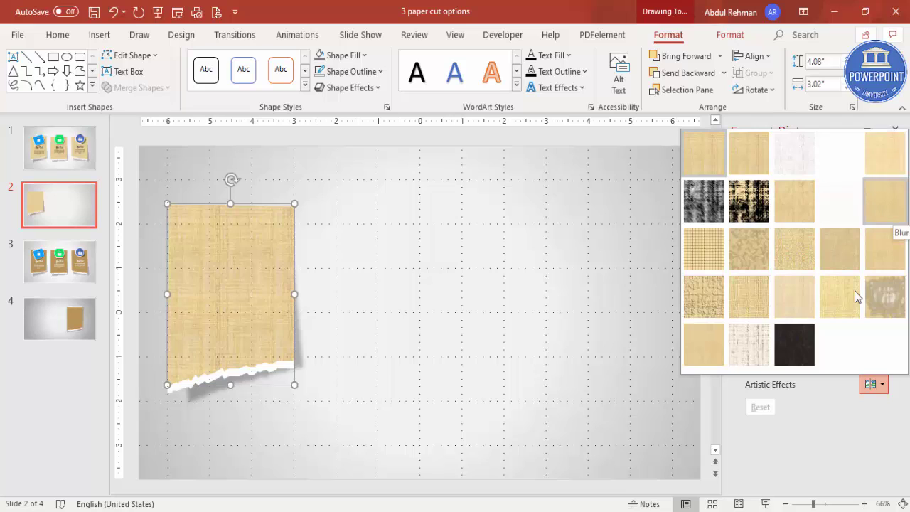
key("Return")
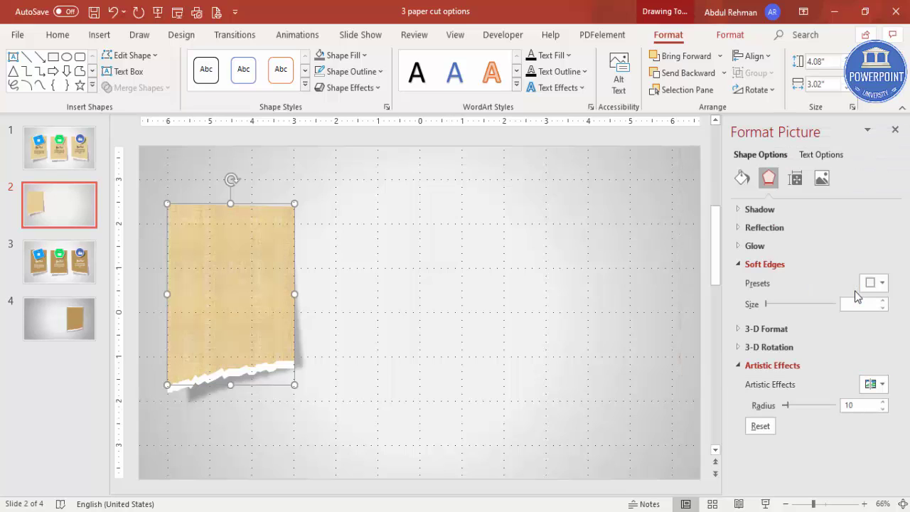
key("Escape")
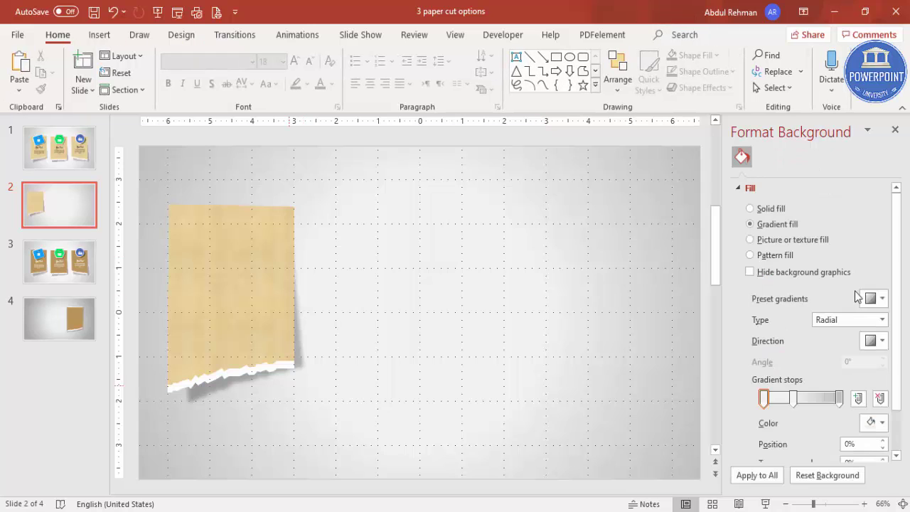
Step: Select all three paper layers and move them together slightly right and down on the slide
left_click_drag(158, 175, 357, 449)
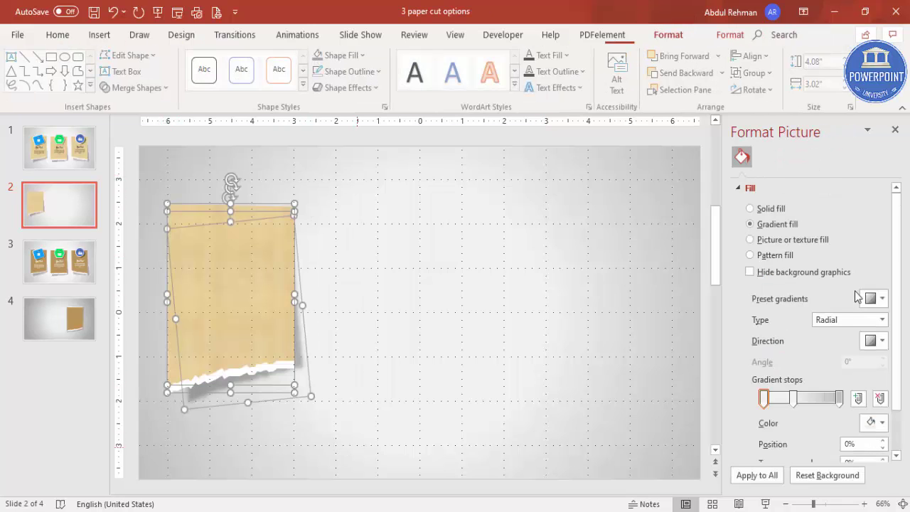
key("Escape")
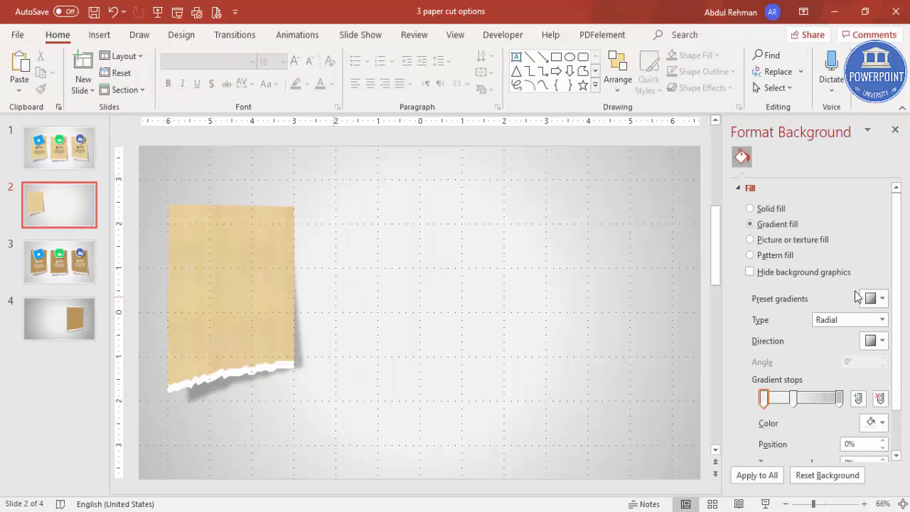
key("ctrl+a")
mouse_move(247, 273)
left_mouse_down()
mouse_move(289, 300)
mouse_move(261, 296)
left_mouse_up()
key("ctrl+z")
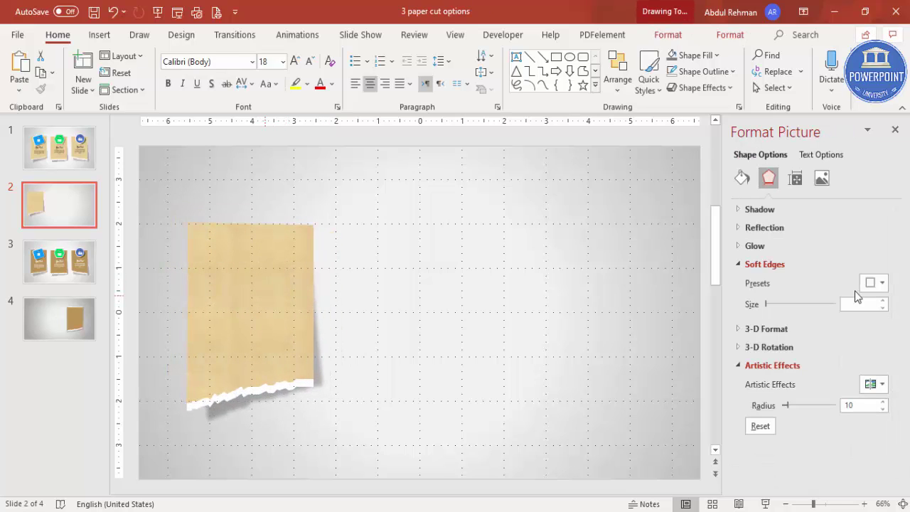
key("ctrl+z")
key("Escape")
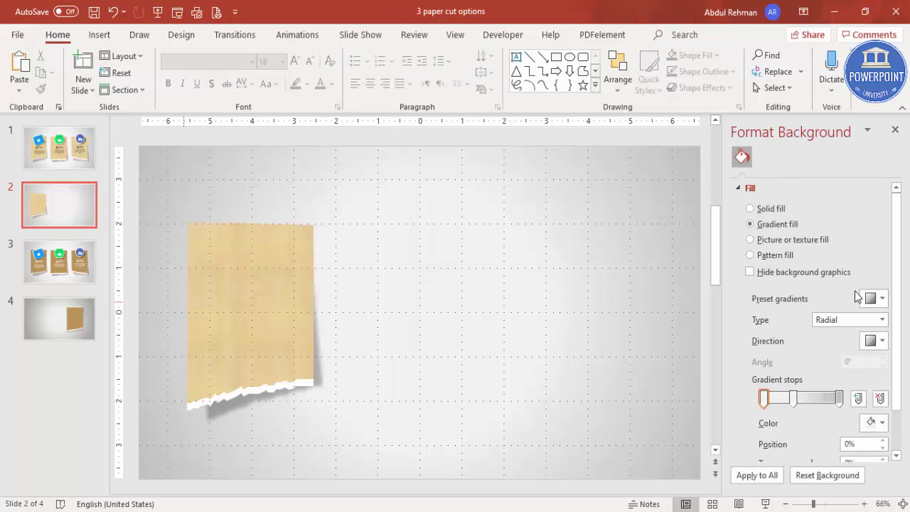
Step: Draw a freeform paper about 3.03" wide and 3.73" high with a ragged lower edge beside the first, and remove its outline
key("alt+n")
key("s")
key("h")
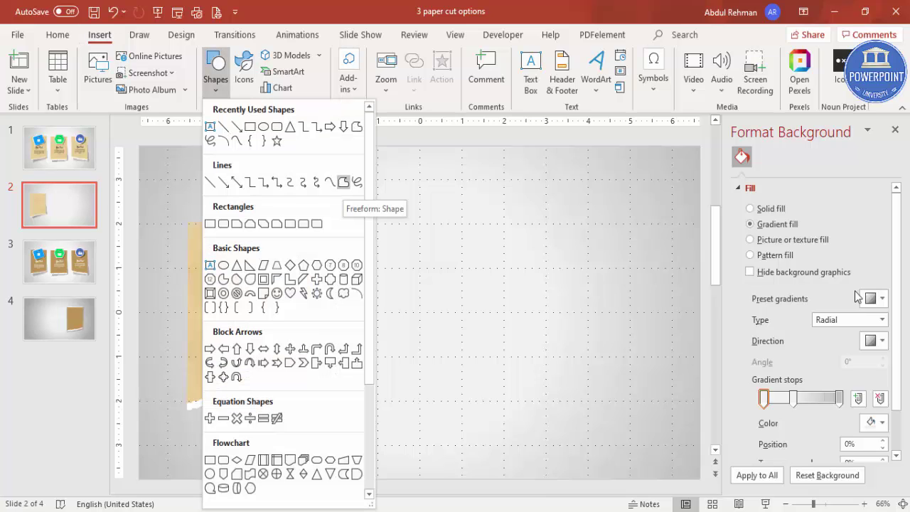
key("Return")
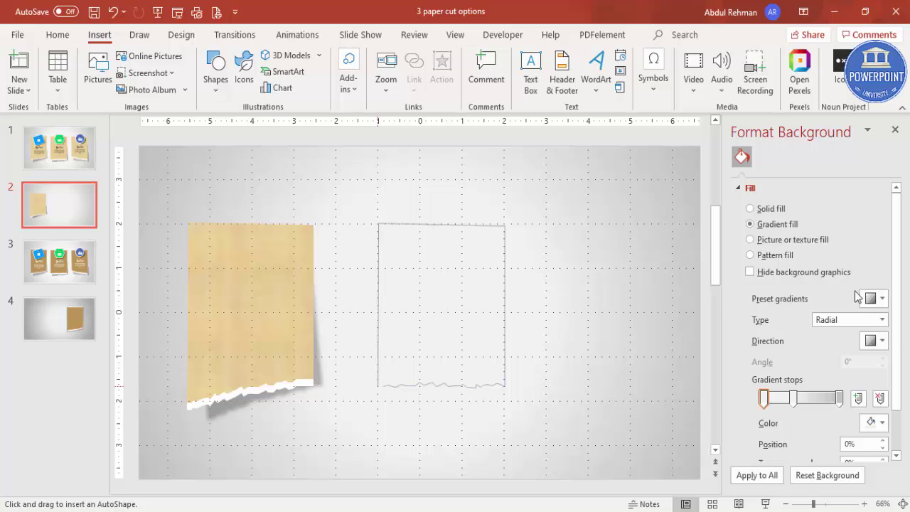
left_click(378, 386)
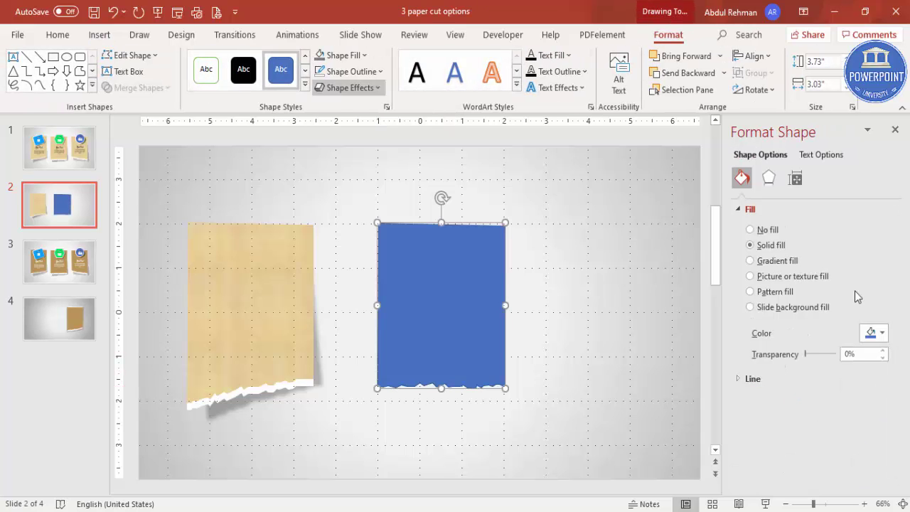
left_click(351, 71)
left_click(356, 264)
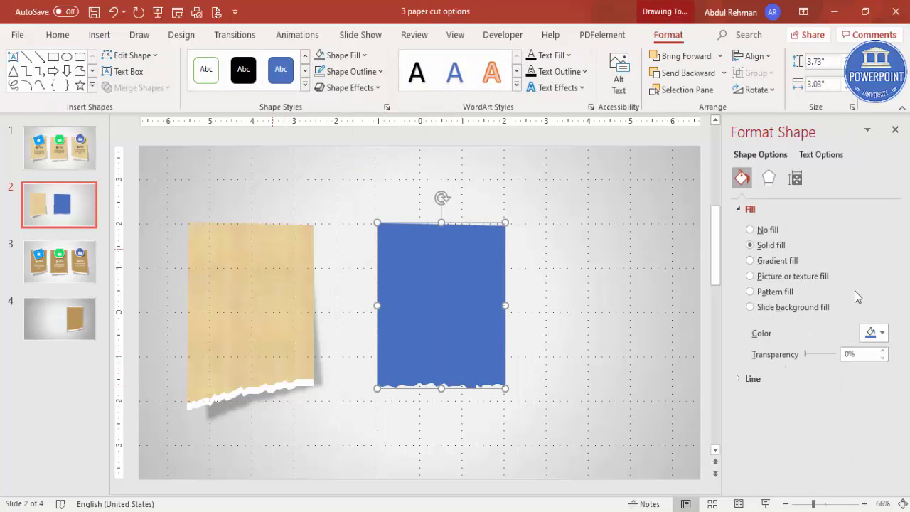
Step: Copy the formatting of the papyrus-textured paper onto the new blue freeform shape
left_click(272, 249)
left_click(57, 35)
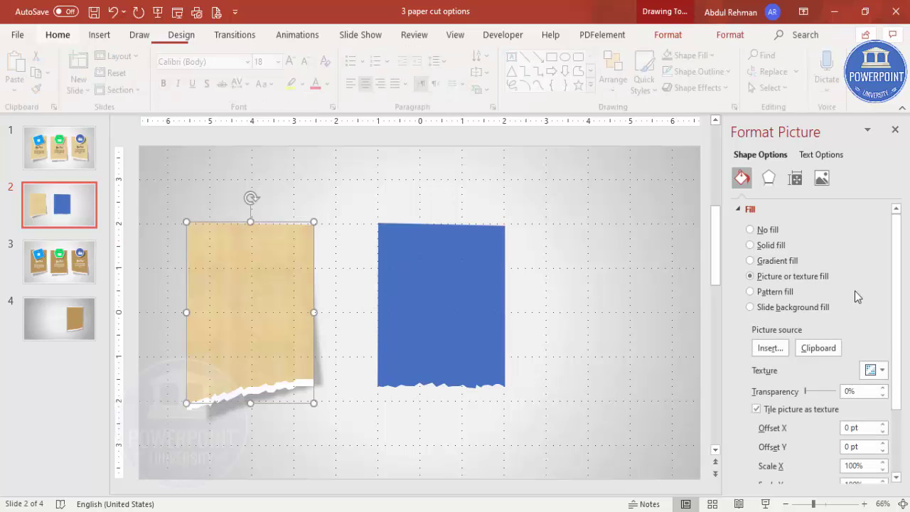
left_click(40, 89)
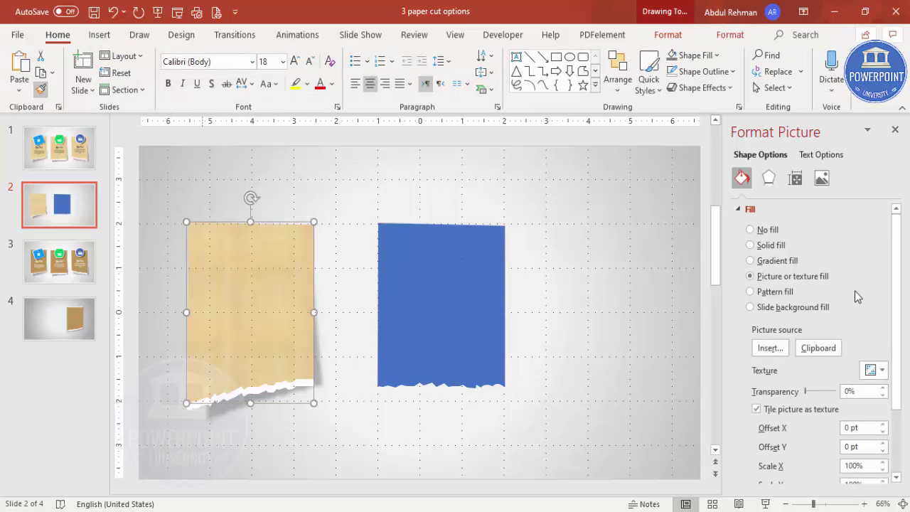
left_click(458, 267)
left_click(562, 267)
Step: Apply the papyrus formatting to the middle freeform paper and create a duplicate of it with a solid white fill
left_click(455, 258)
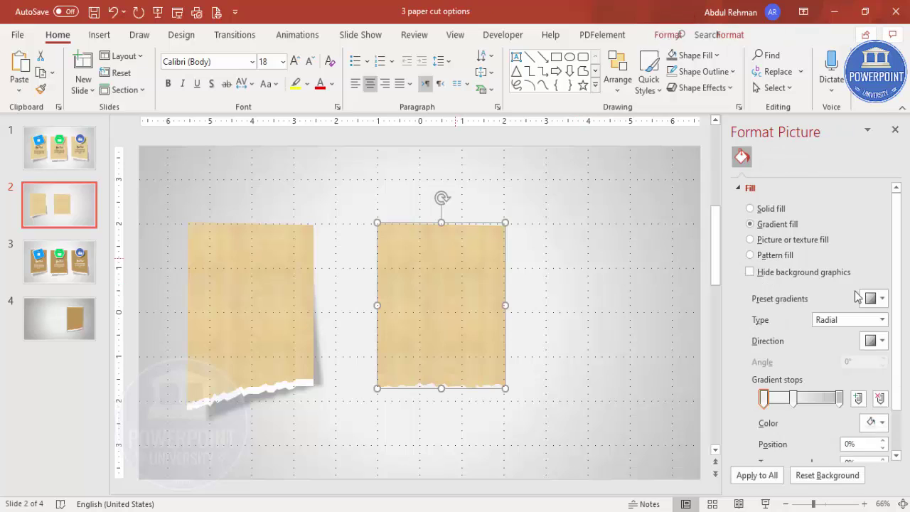
key("ctrl+d")
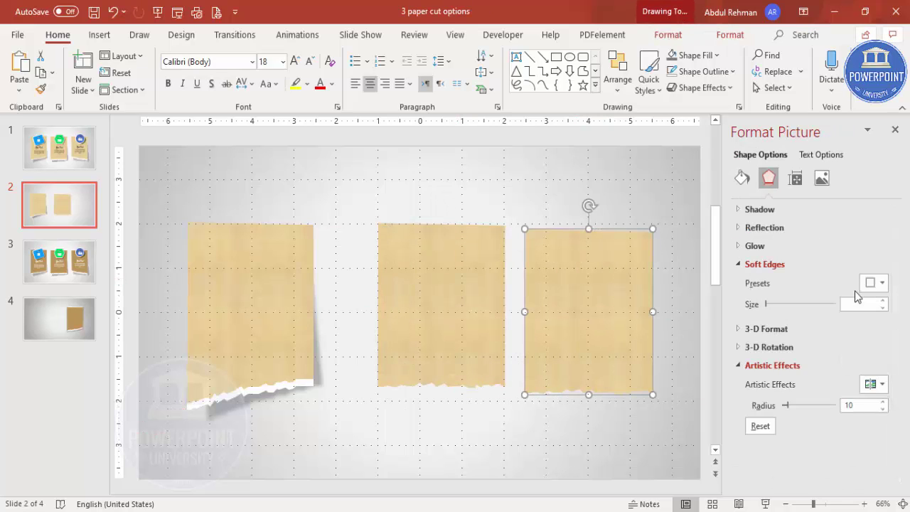
left_click(742, 178)
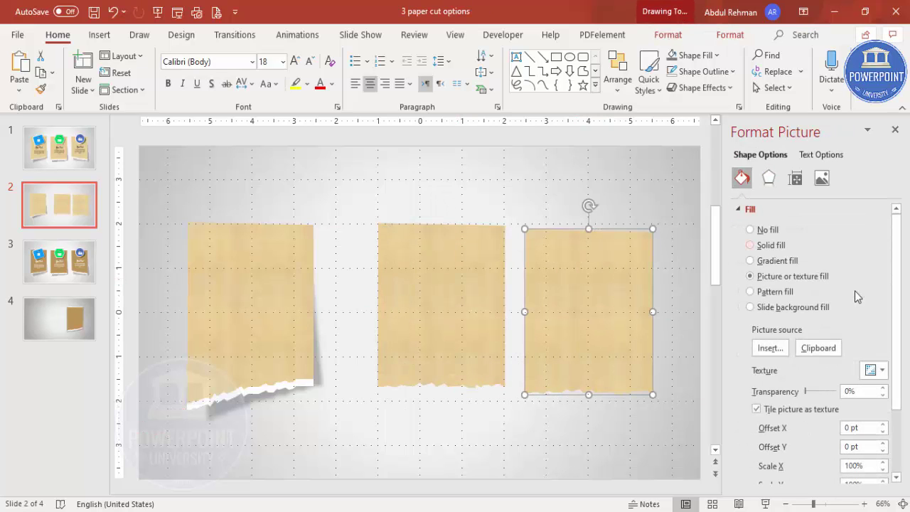
key("space")
key("Tab")
key("Return")
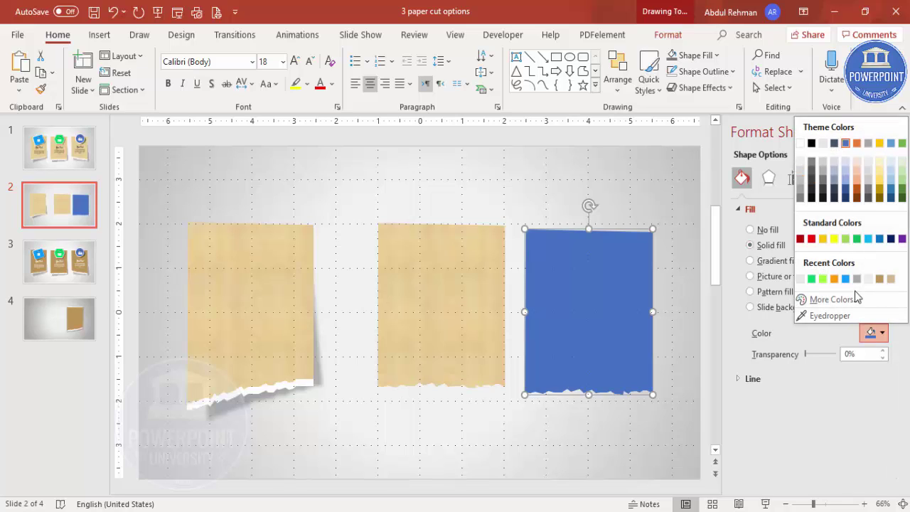
key("Return")
Step: Place the white duplicate slightly below the middle paper and send it behind, leaving a thin white strip along the torn lower edge
key("Left")
key("Left")
key("Left")
key("Left")
key("Left")
key("Left")
key("Left")
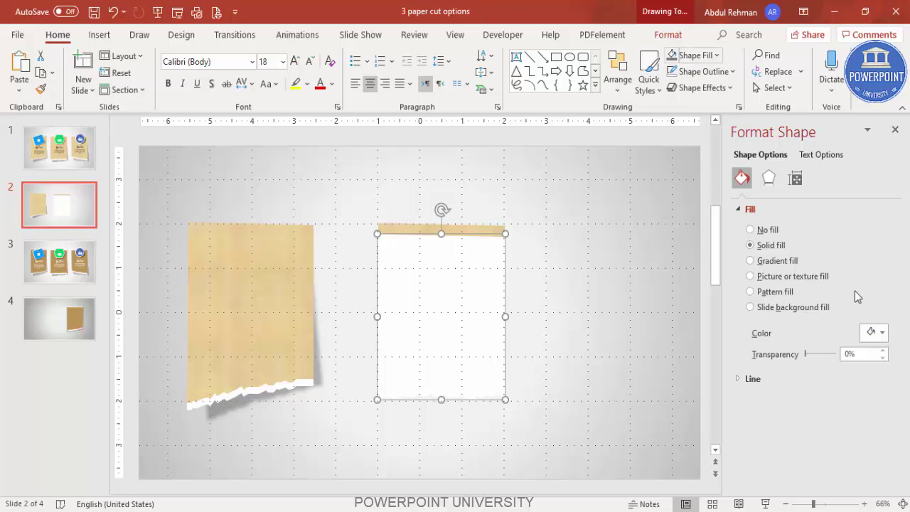
left_click(669, 34)
left_click(724, 73)
left_click(696, 112)
left_click_drag(459, 397, 459, 393)
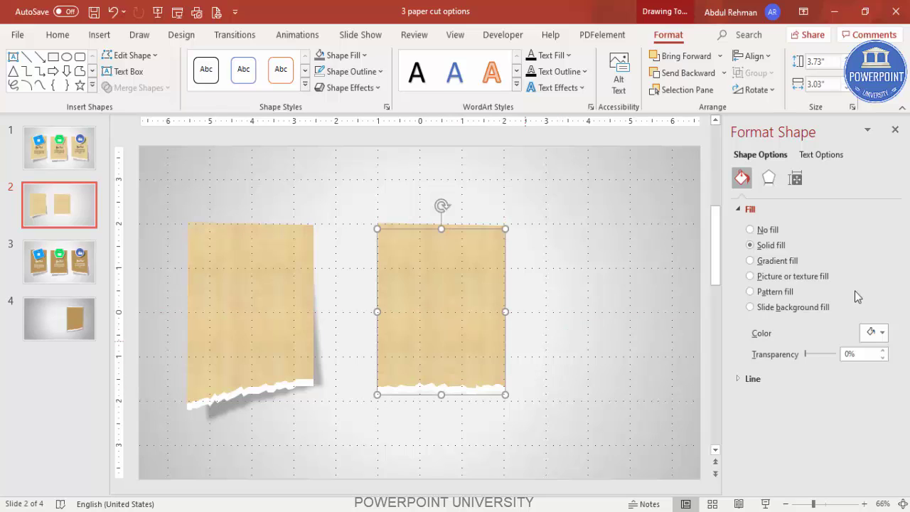
Step: Duplicate the middle paper's white layer and copy the first paper's shadow formatting onto the duplicate
key("ctrl+z")
key("ctrl+z")
key("ctrl+z")
left_click(874, 333)
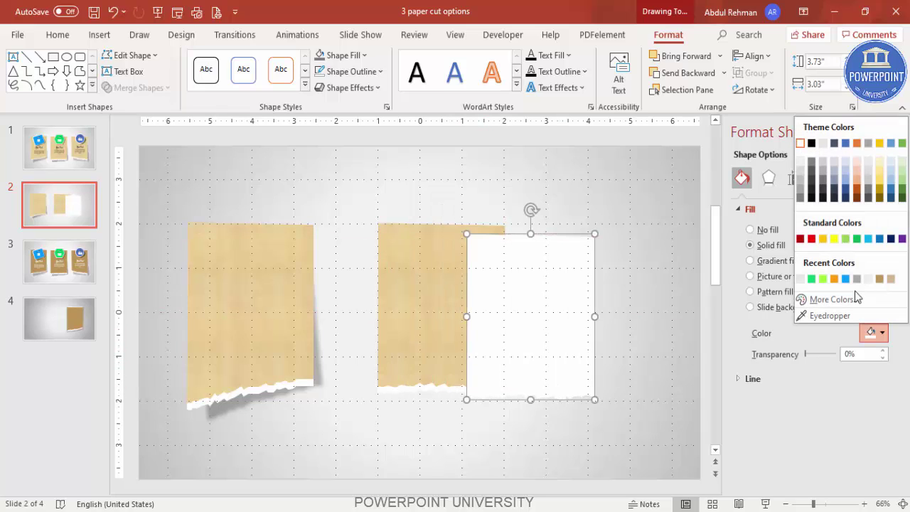
key("Escape")
key("Tab")
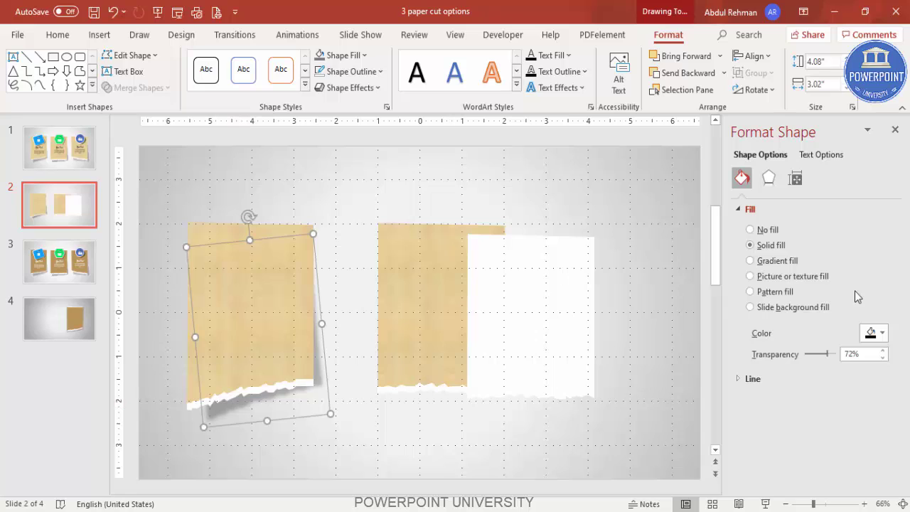
key("alt+h")
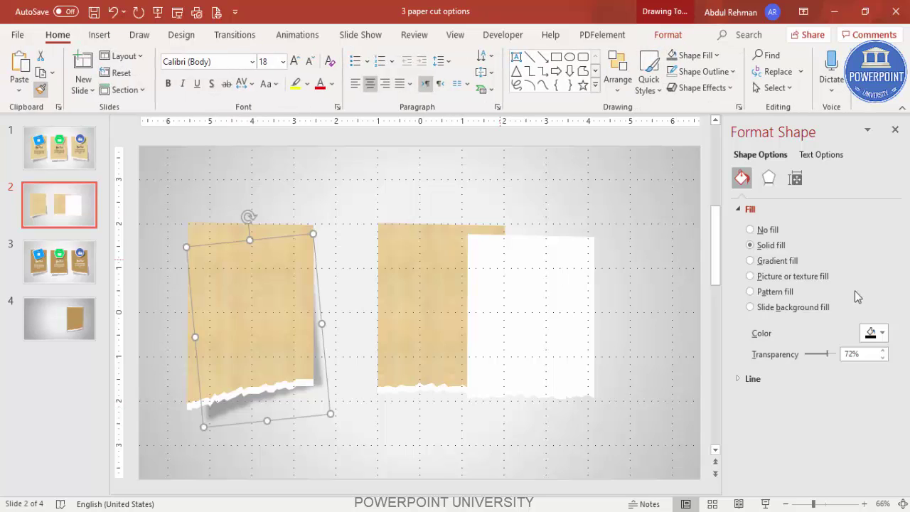
left_click(505, 273)
Step: Tilt the new shadow slightly counter-clockwise over the middle paper, offset it right and down, and send it behind both paper layers
mouse_move(523, 299)
left_mouse_down()
mouse_move(518, 308)
mouse_move(457, 313)
left_mouse_up()
left_click_drag(466, 224, 457, 224)
left_click_drag(487, 311, 470, 305)
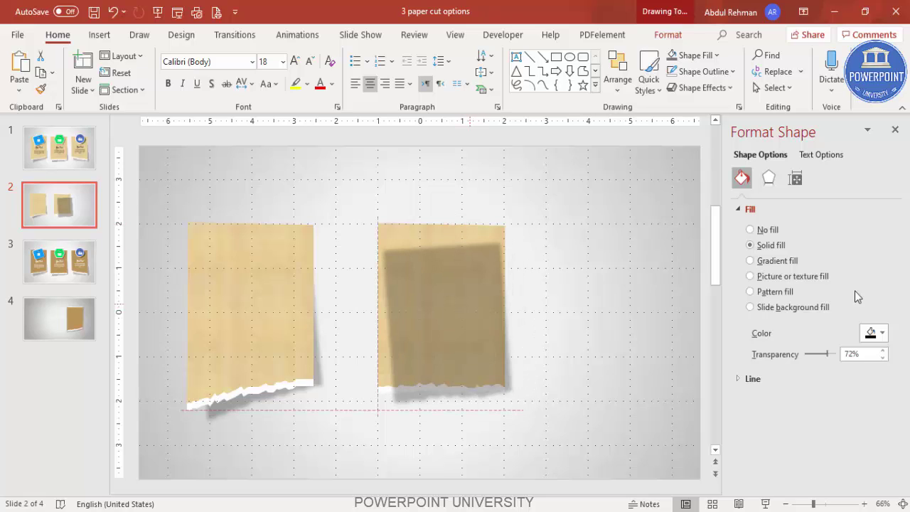
key("alt+j")
key("d")
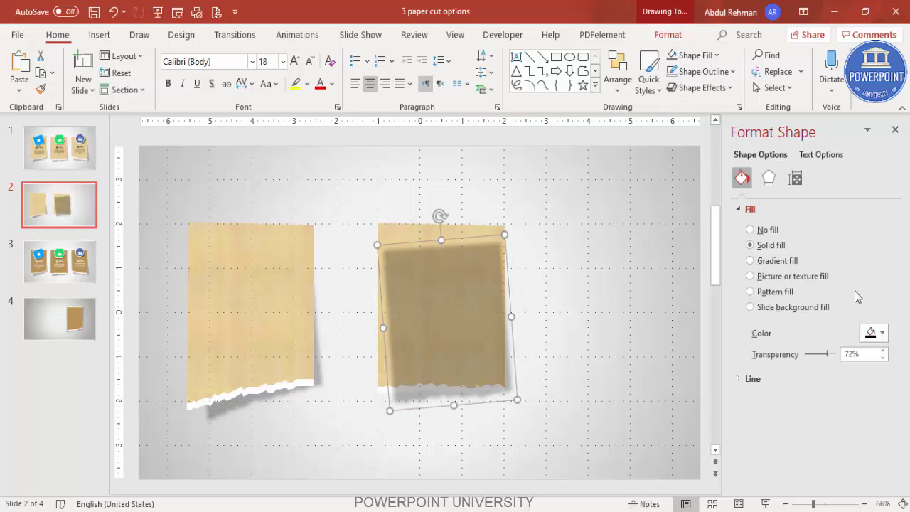
left_click(724, 73)
left_click(706, 111)
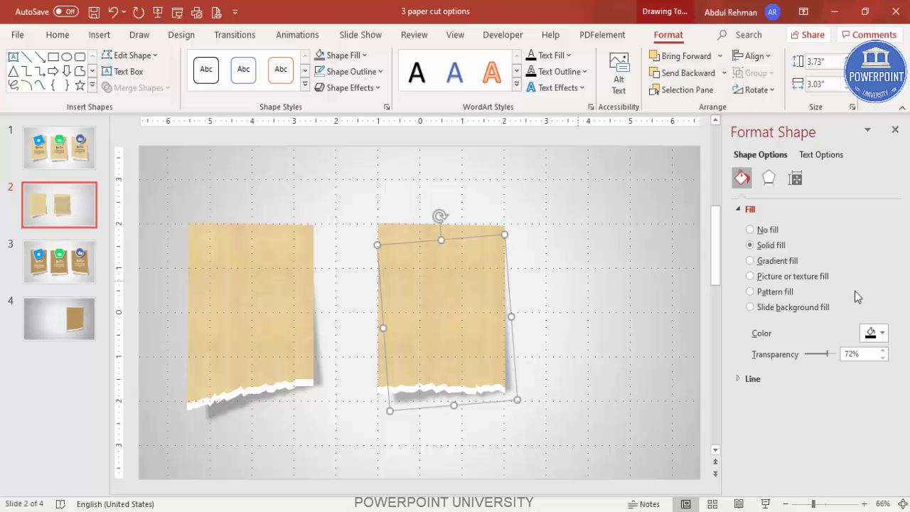
key("Escape")
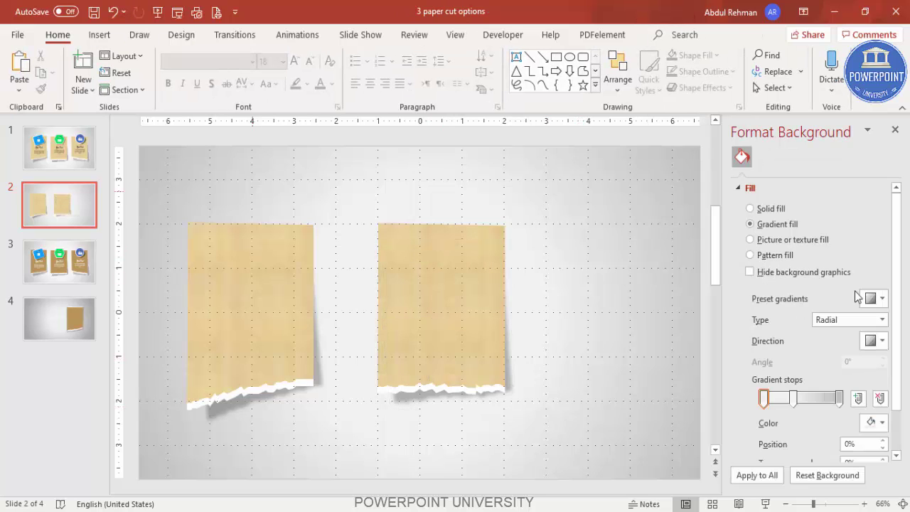
Step: Duplicate the first paper's three layers to the right of the middle paper and group the copied layers
key("ctrl+z")
key("ctrl+z")
key("ctrl+z")
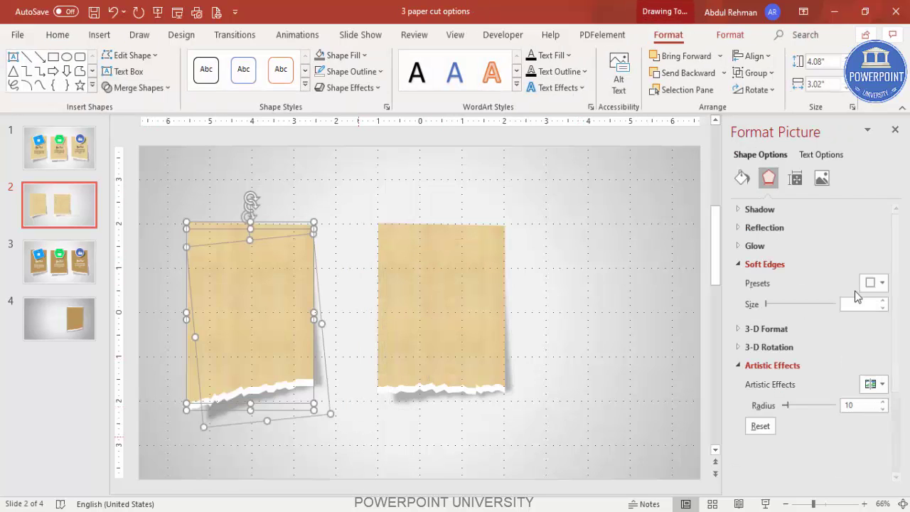
key("ctrl+y")
key("ctrl+y")
key("ctrl+y")
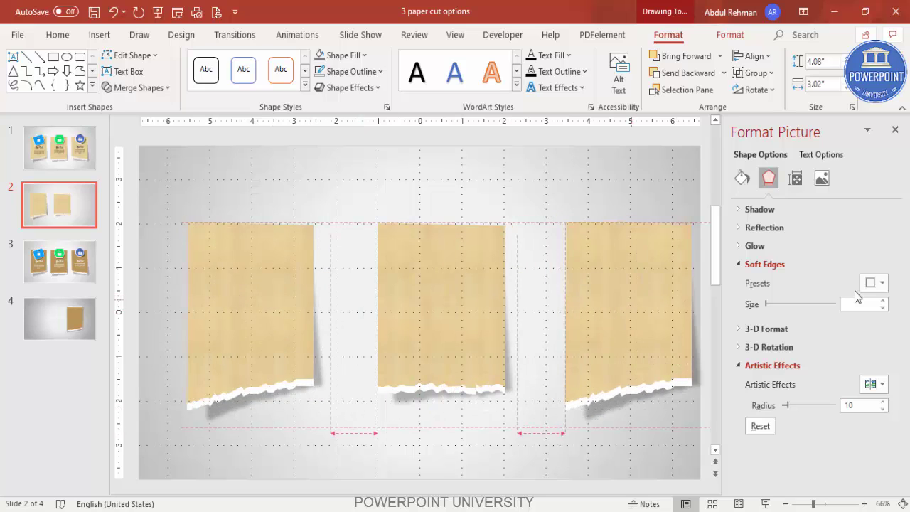
key("ctrl+g")
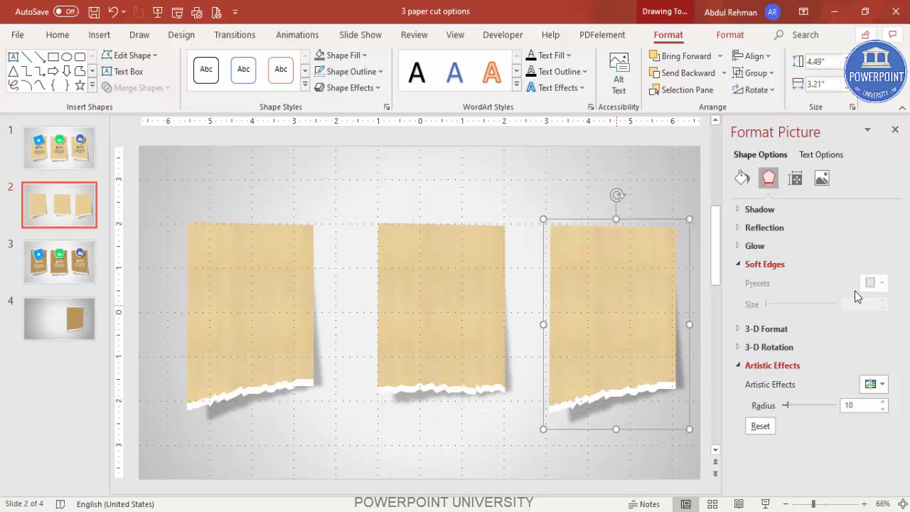
Step: Flip the third paper group horizontally and shift it slightly left, in line with the other papers' upper edges
left_click(755, 90)
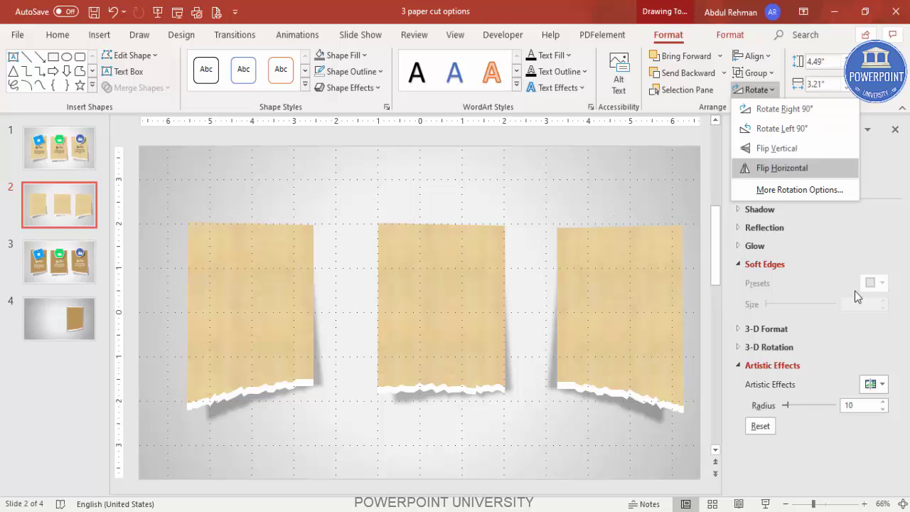
left_click(781, 168)
left_click_drag(614, 303, 603, 301)
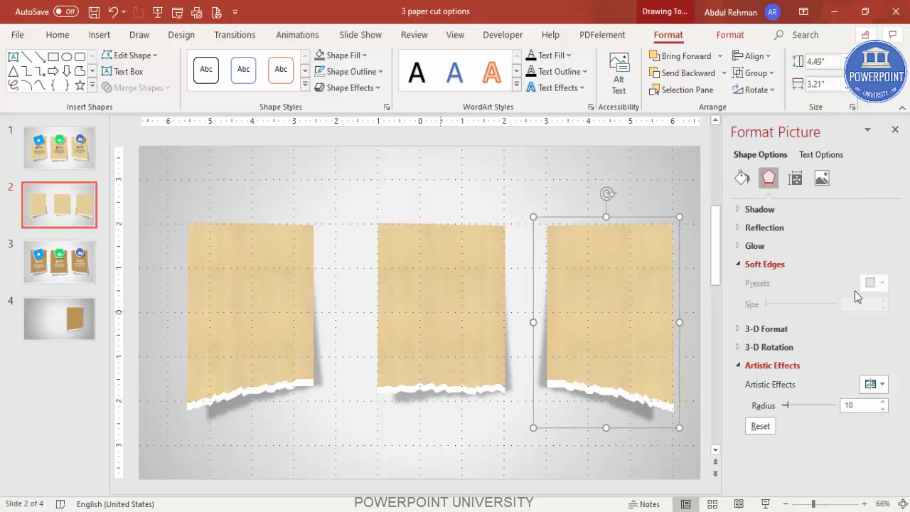
Step: Select all layers of the middle paper and move them left, midway between the two outer papers
left_click_drag(441, 312, 431, 312)
key("ctrl+z")
mouse_move(340, 189)
left_mouse_down()
mouse_move(429, 331)
mouse_move(541, 468)
left_mouse_up()
key("Left")
key("Left")
key("Left")
key("Left")
key("Left")
key("Left")
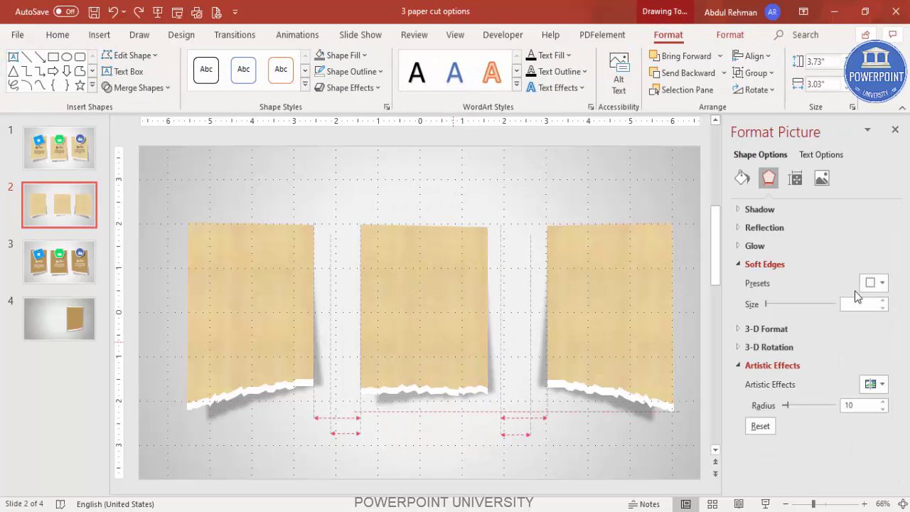
key("ctrl+y")
key("ctrl+y")
key("ctrl+y")
key("ctrl+y")
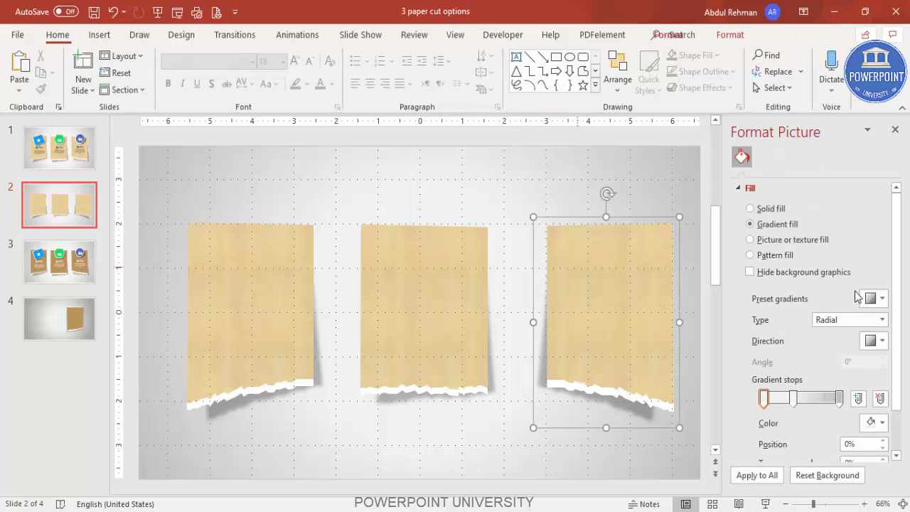
Step: Move the third paper group left until its gap to the middle paper matches the gap between the first two
key("Left")
key("Left")
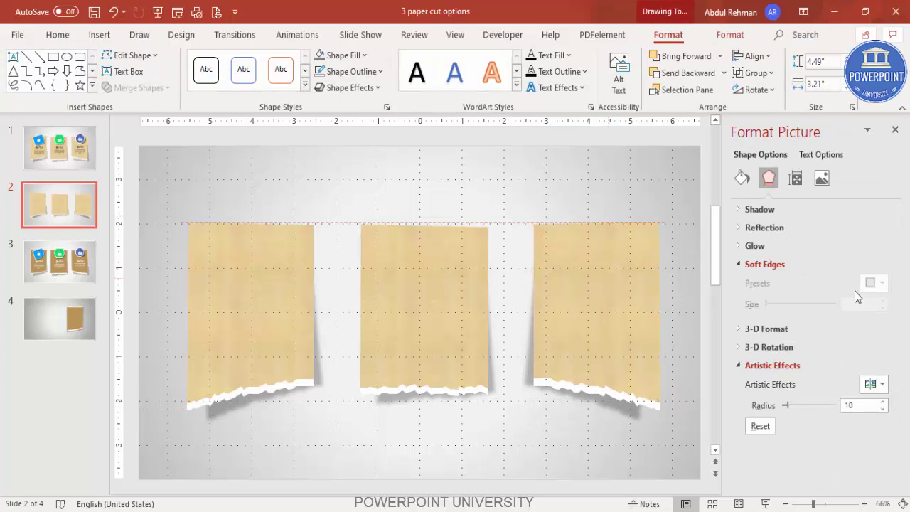
key("Escape")
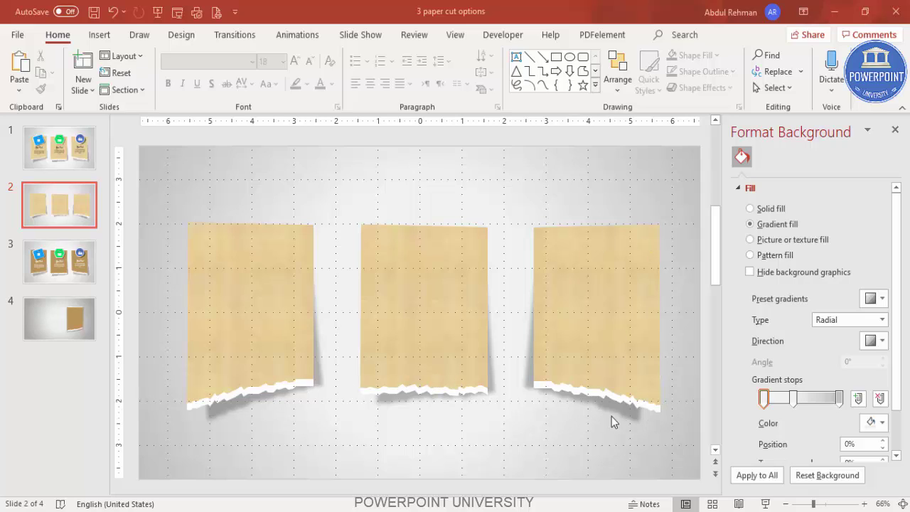
Step: Ungroup the third paper into its separate layers
right_click(580, 246)
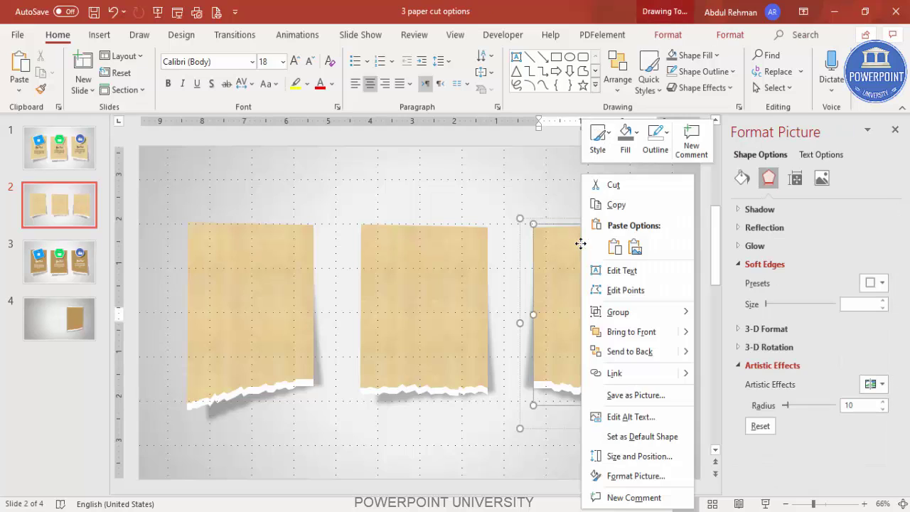
left_click(568, 217)
right_click(568, 217)
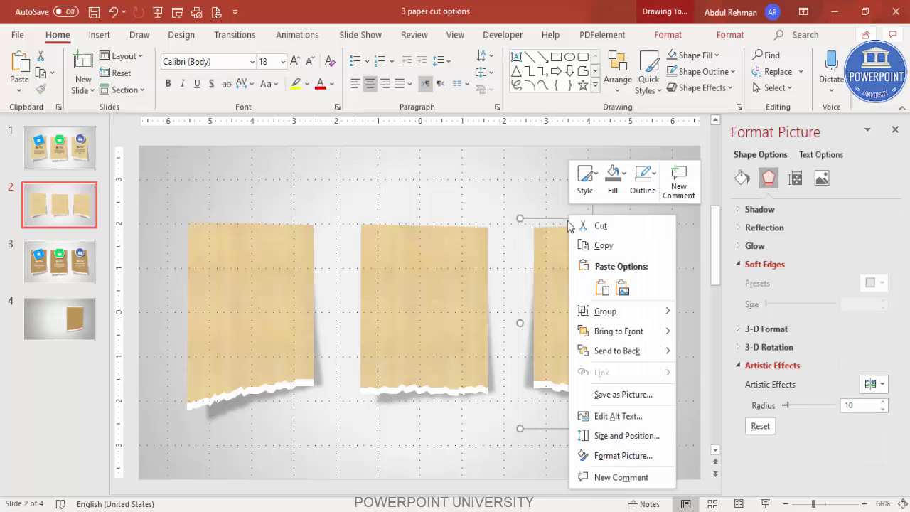
mouse_move(596, 309)
left_click(695, 353)
left_click(696, 354)
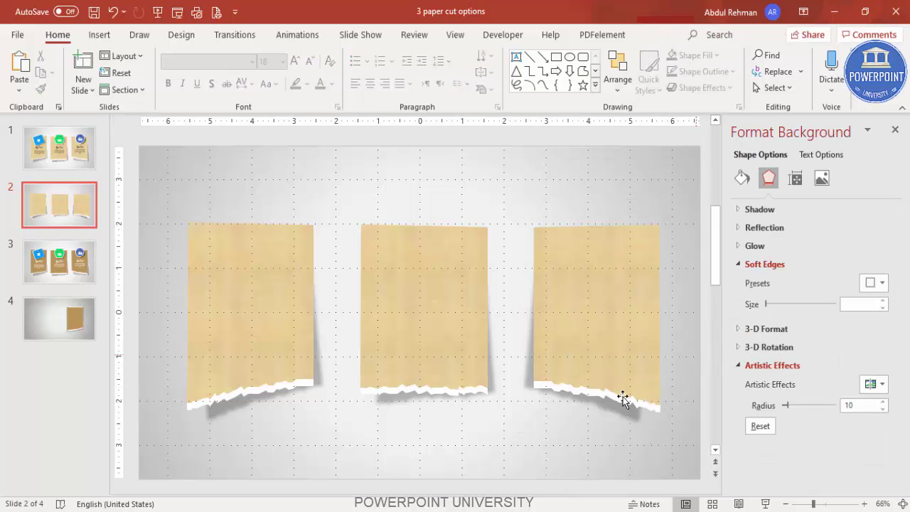
Step: Shift the third paper's shadow to the right and rotate it slightly counter-clockwise, casting it along the paper's right and lower edges
left_click(604, 406)
mouse_move(608, 410)
left_mouse_down()
mouse_move(606, 400)
mouse_move(623, 406)
left_mouse_up()
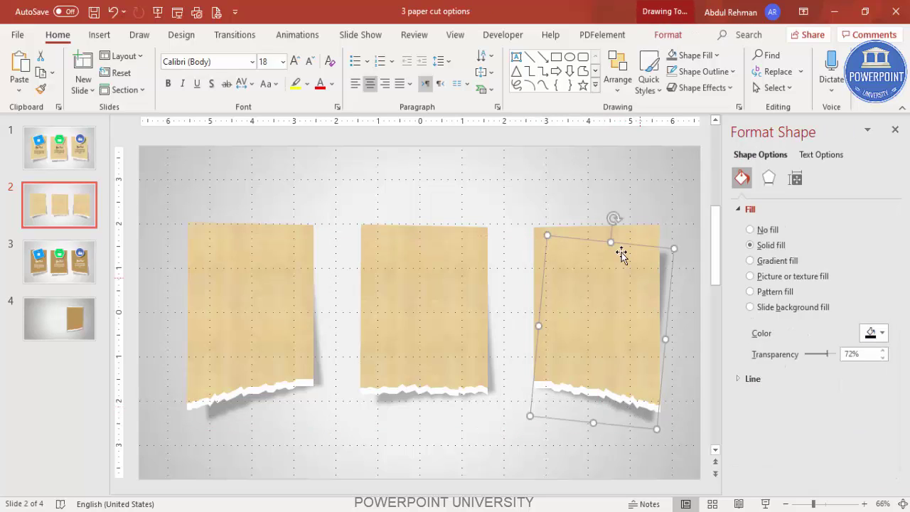
left_click_drag(614, 214, 599, 215)
left_click_drag(608, 421, 620, 427)
left_click(656, 205)
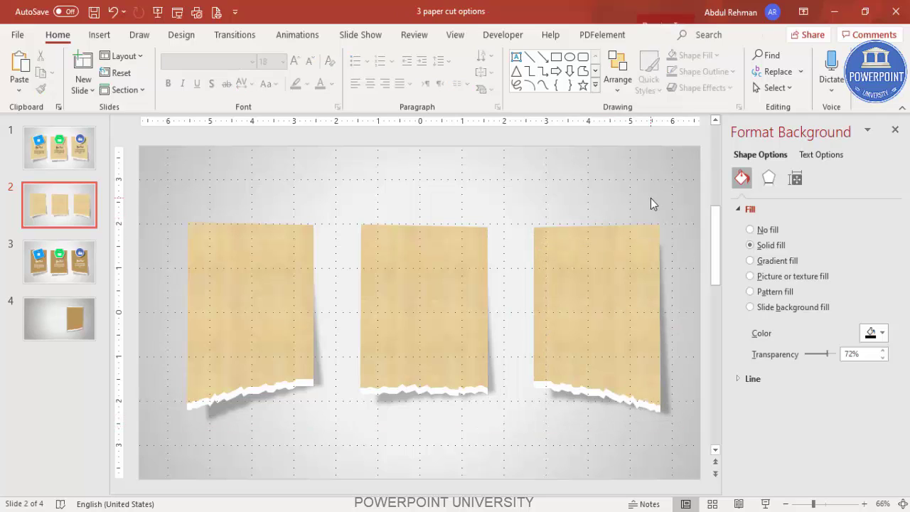
Step: Draw a rounded rectangle about 1.81" wide and 1.54" high centred over the first paper's upper edge, and remove its outline
left_click(100, 35)
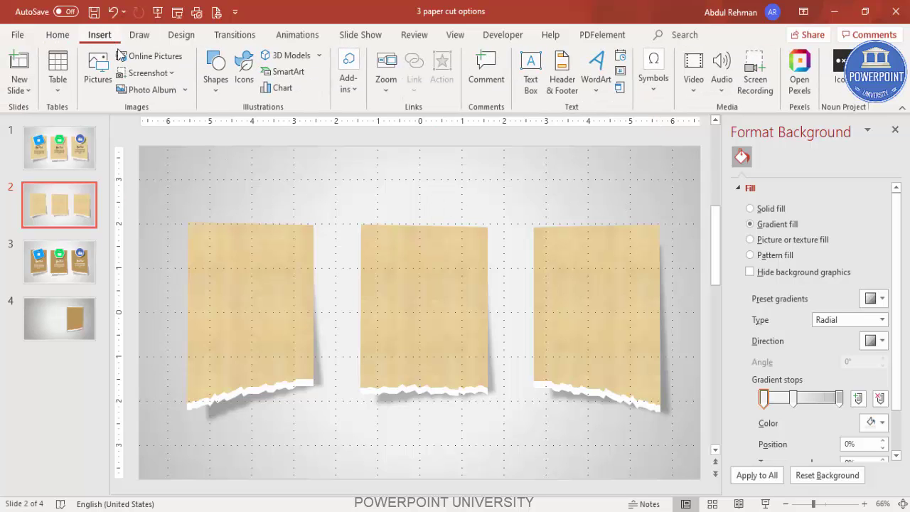
left_click(211, 85)
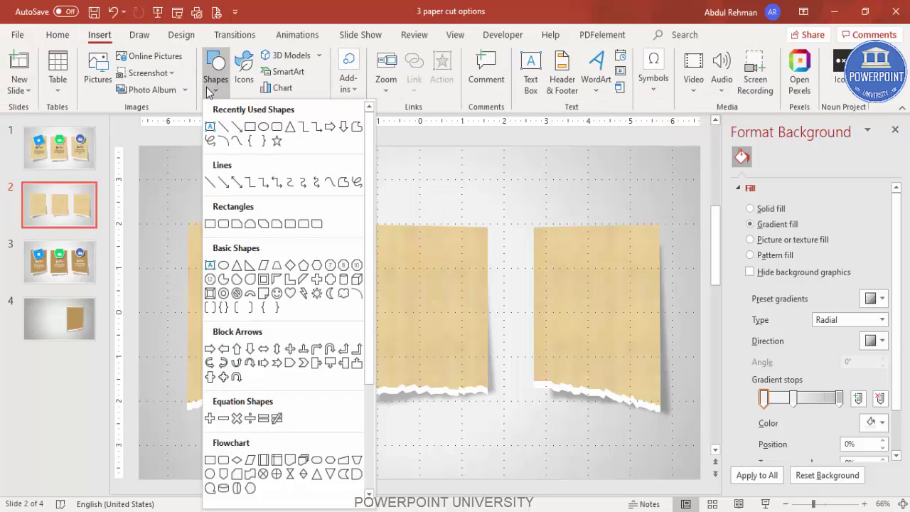
left_click(223, 224)
left_click_drag(221, 204, 297, 271)
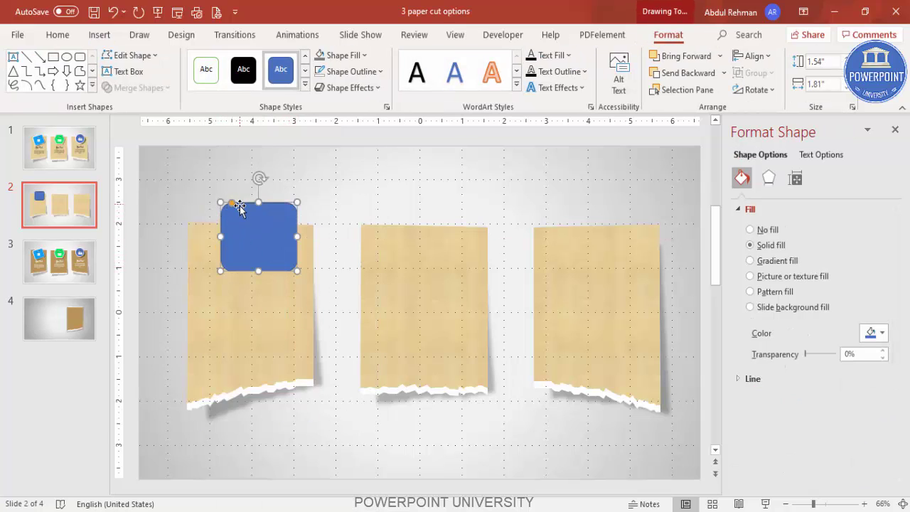
mouse_move(252, 220)
left_mouse_down()
mouse_move(222, 203)
mouse_move(248, 224)
left_mouse_up()
left_click(366, 71)
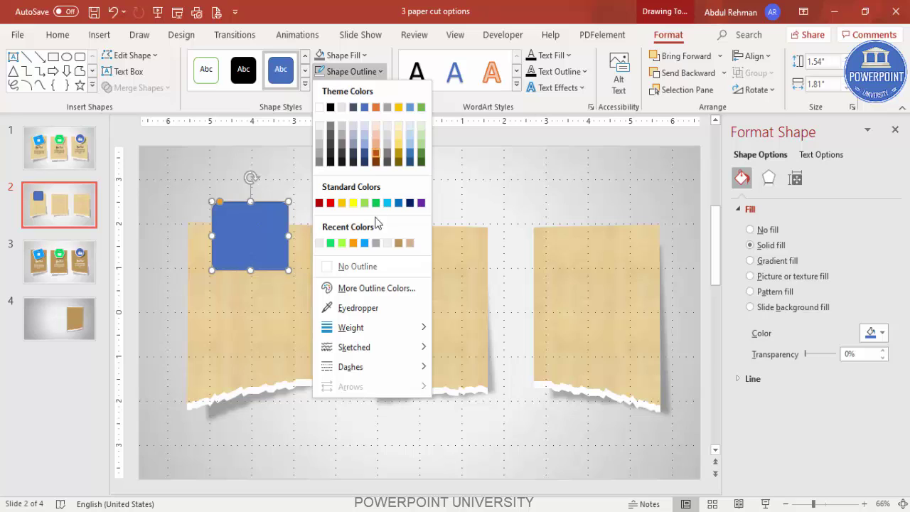
left_click(372, 266)
Step: Duplicate the rounded rectangle beside the first and fill the original one with white
left_click_drag(271, 240, 355, 222)
left_click(256, 220)
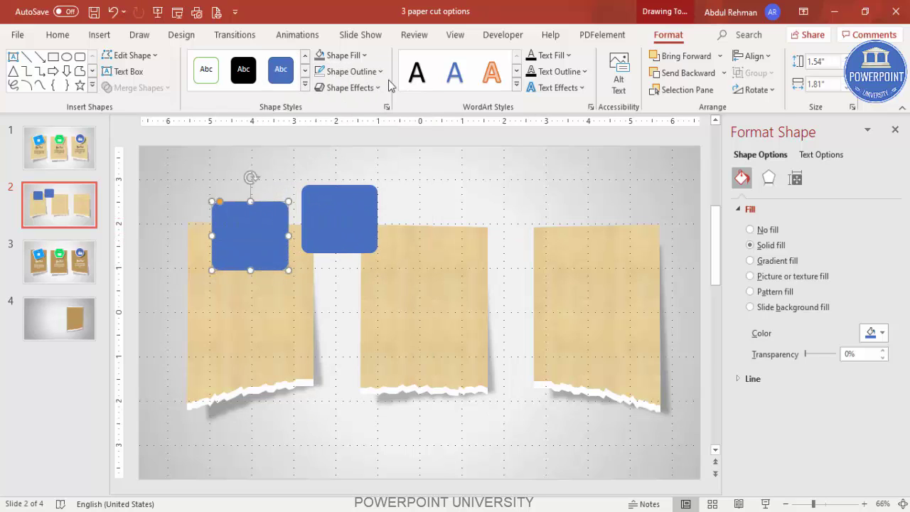
left_click(340, 55)
left_click(320, 92)
Step: Shrink the blue rounded rectangle to about 1.49" wide and 1.27" high and centre it on the white one
left_click(315, 199)
left_click_drag(302, 185, 256, 222)
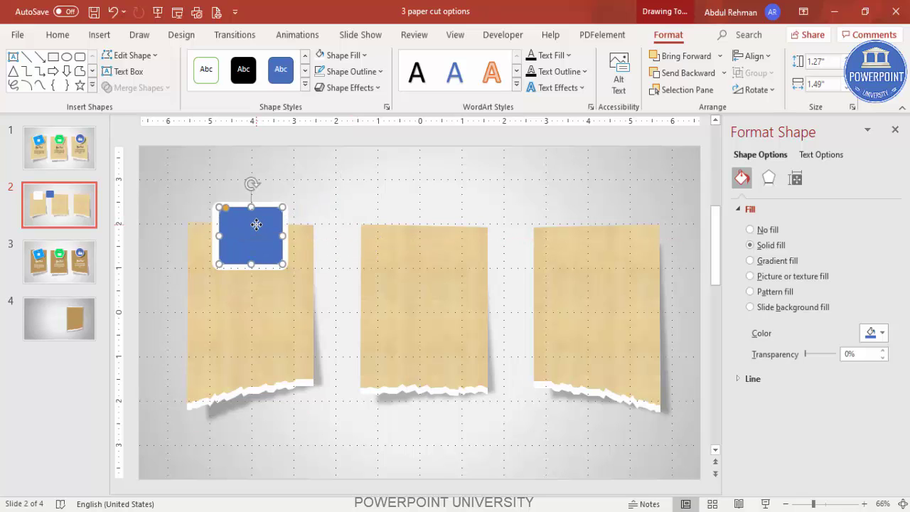
left_click(326, 199)
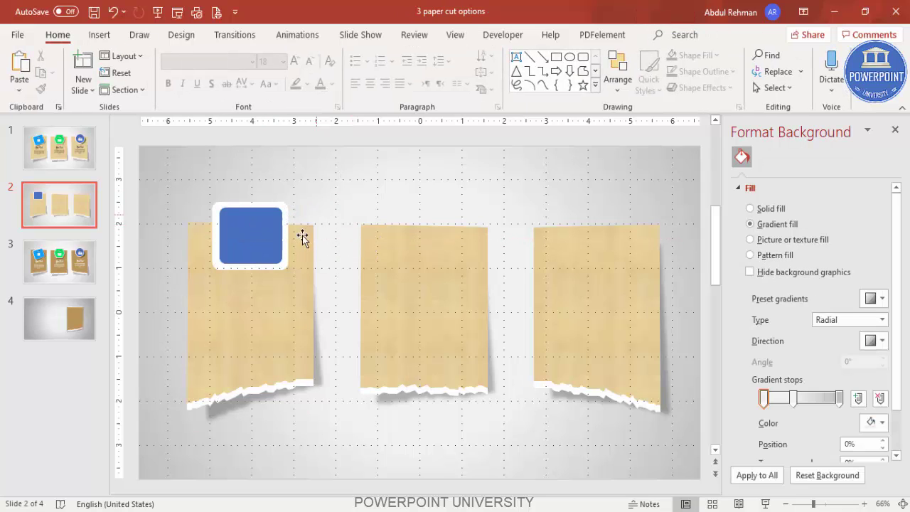
left_click(278, 273)
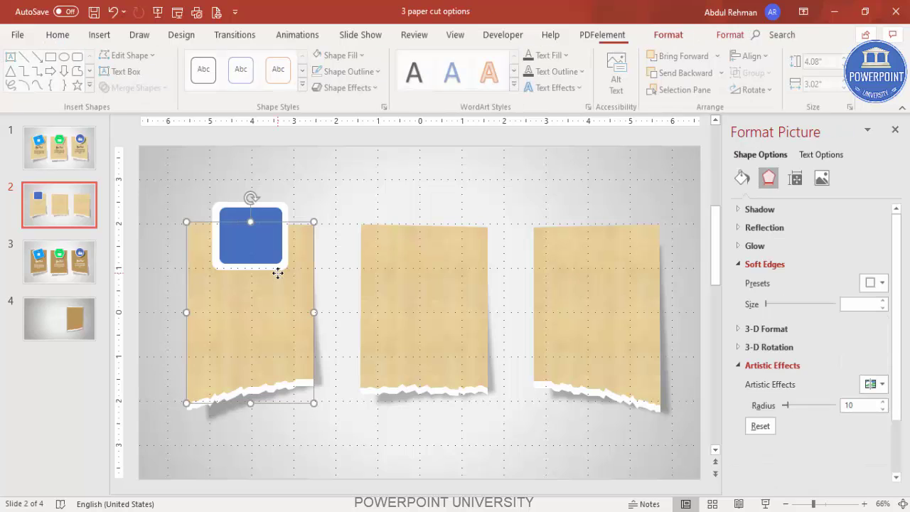
Step: Duplicate the white rounded rectangle beside the badge and fill the copy with black at about 44% transparency
left_click(281, 204)
left_click_drag(281, 204, 364, 220)
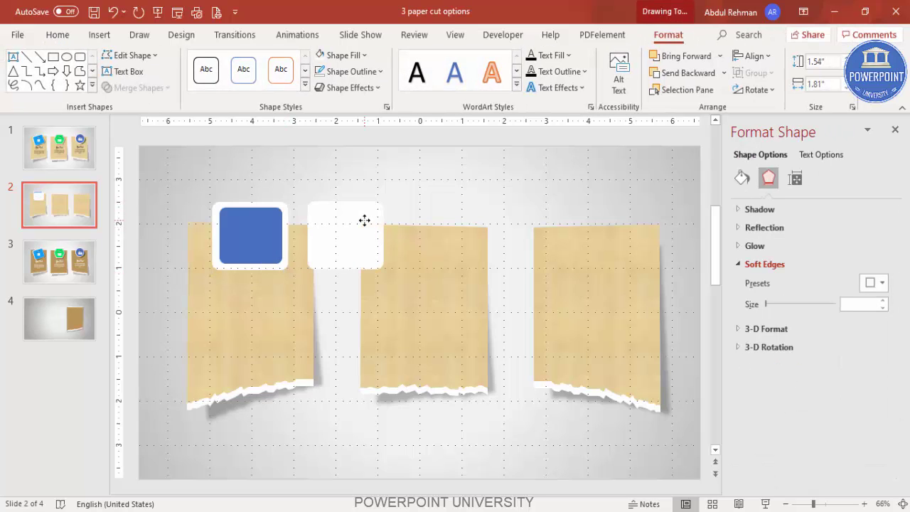
left_click(741, 178)
left_click(874, 332)
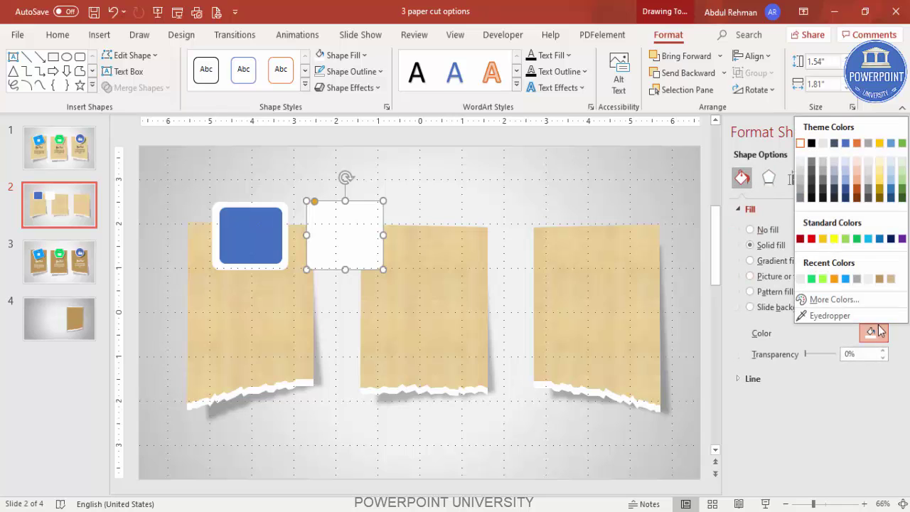
left_click(811, 147)
left_click_drag(808, 359, 821, 356)
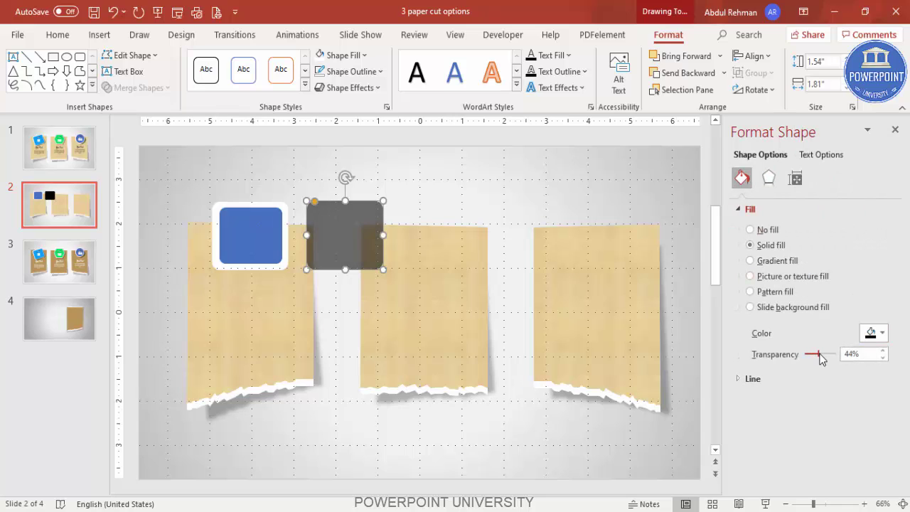
Step: Apply 10 pt soft edges to the semi-transparent black rounded rectangle
left_click(769, 178)
left_click(883, 301)
left_click(883, 301)
left_click(883, 301)
left_click(883, 301)
left_click(883, 301)
left_click(883, 300)
left_click(883, 301)
left_click(883, 301)
left_click(883, 301)
left_click(883, 301)
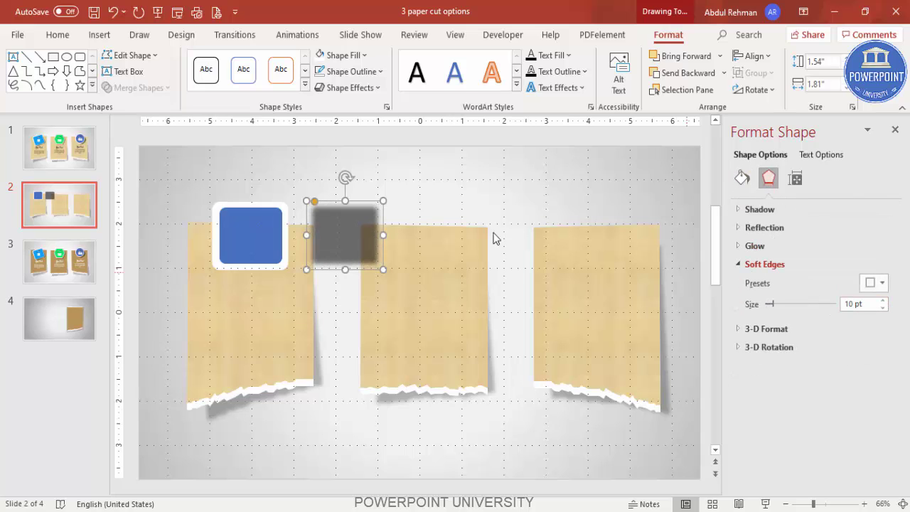
Step: Place the soft black shape behind the first badge as a shadow, offset down and right and rotated slightly counter-clockwise
left_click_drag(332, 252, 264, 262)
left_click_drag(254, 262, 254, 237)
left_click_drag(262, 191, 259, 190)
left_click_drag(288, 274, 285, 272)
left_click(696, 72)
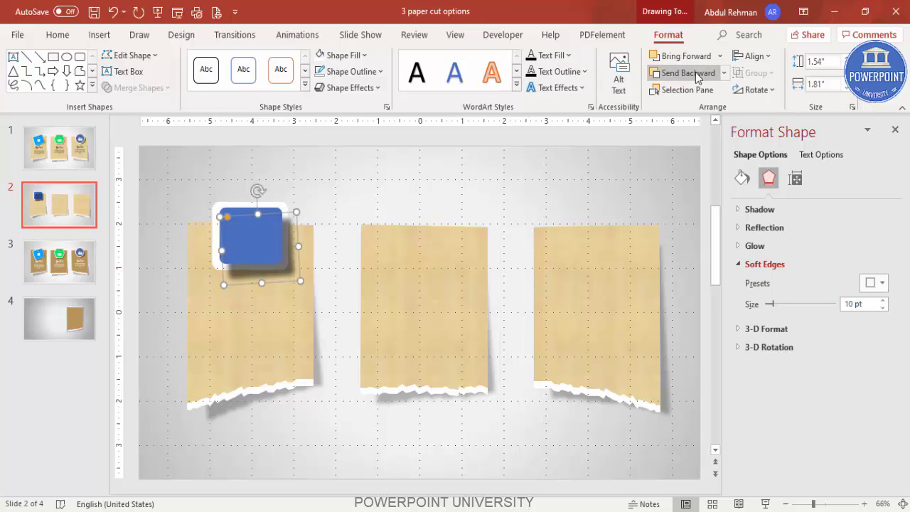
left_click(345, 200)
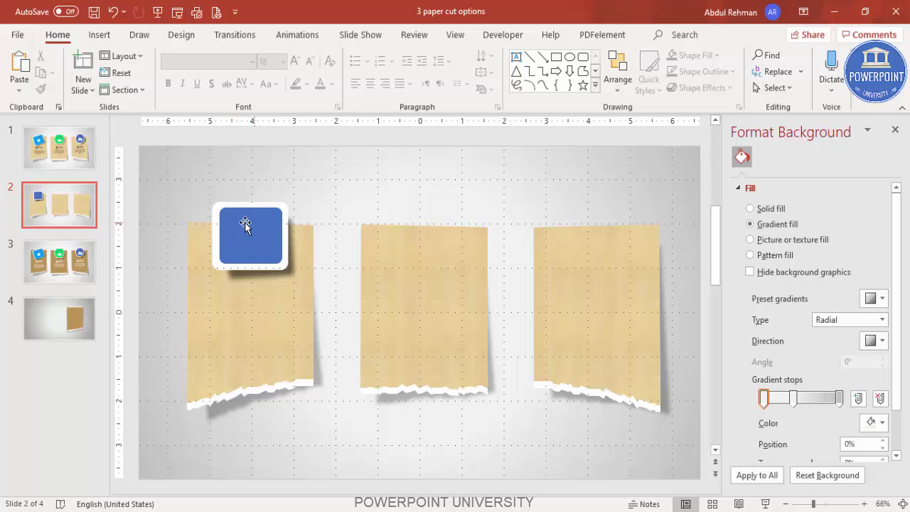
Step: Draw a short slanted line about 0.68" wide and 0.17" high above the first paper, with a 2.25 pt width
left_click(100, 35)
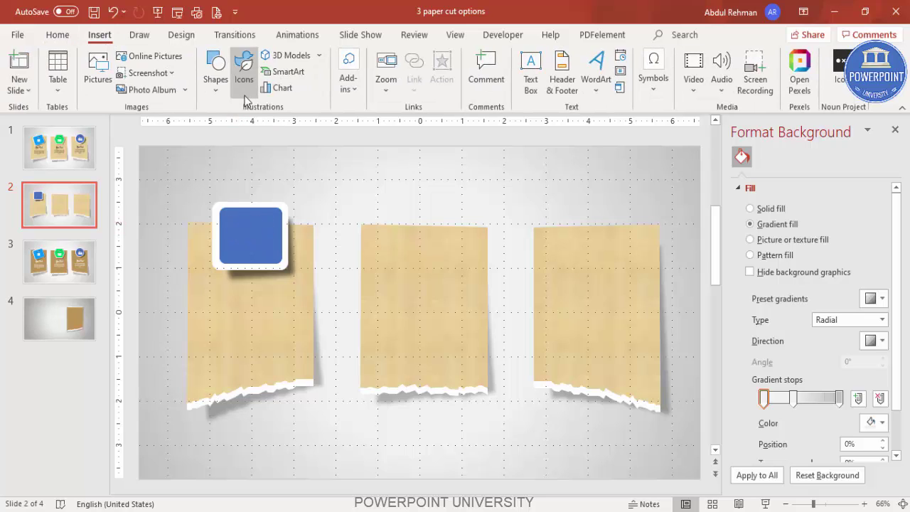
left_click(216, 71)
key("Escape")
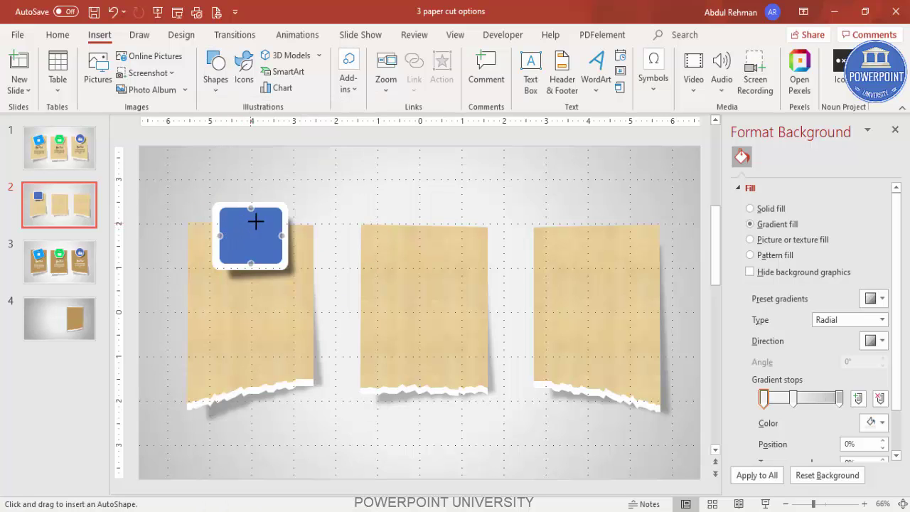
mouse_move(264, 218)
left_mouse_down()
mouse_move(239, 224)
mouse_move(318, 186)
left_mouse_up()
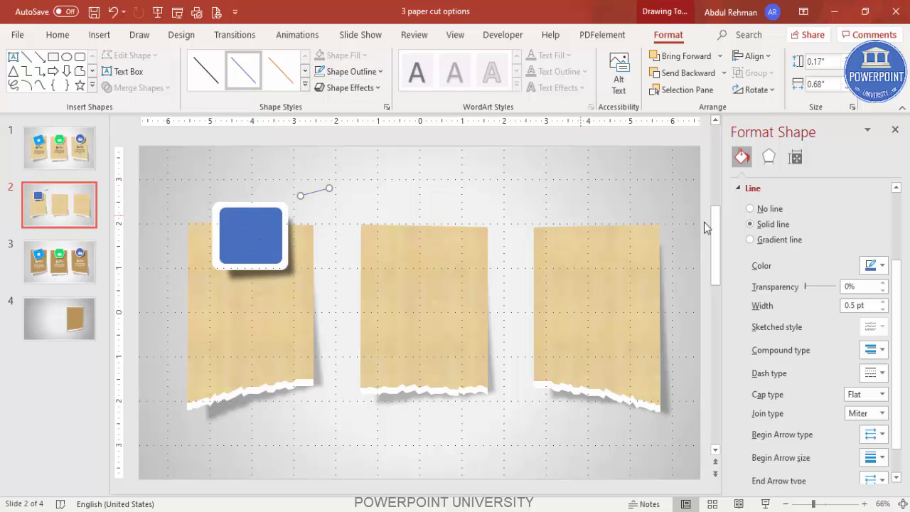
left_click_drag(903, 370, 898, 404)
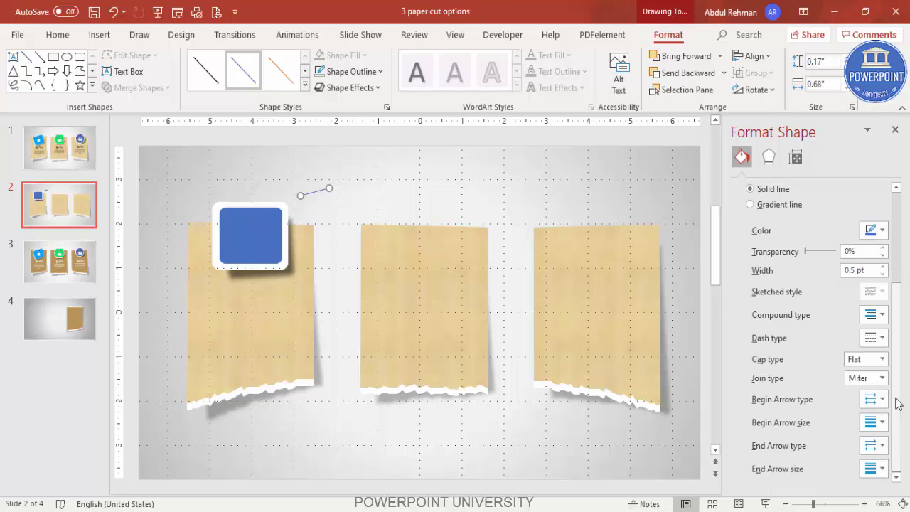
left_click(884, 266)
left_click(884, 266)
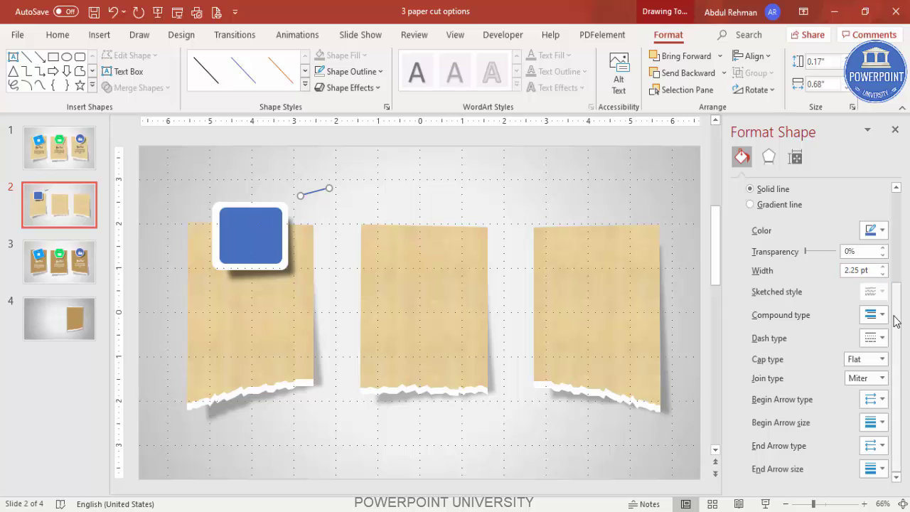
Step: Switch the line to a gradient, colouring the first stop White, Background 1, Darker 35% and the second stop black
scroll(895, 317, "up", 2)
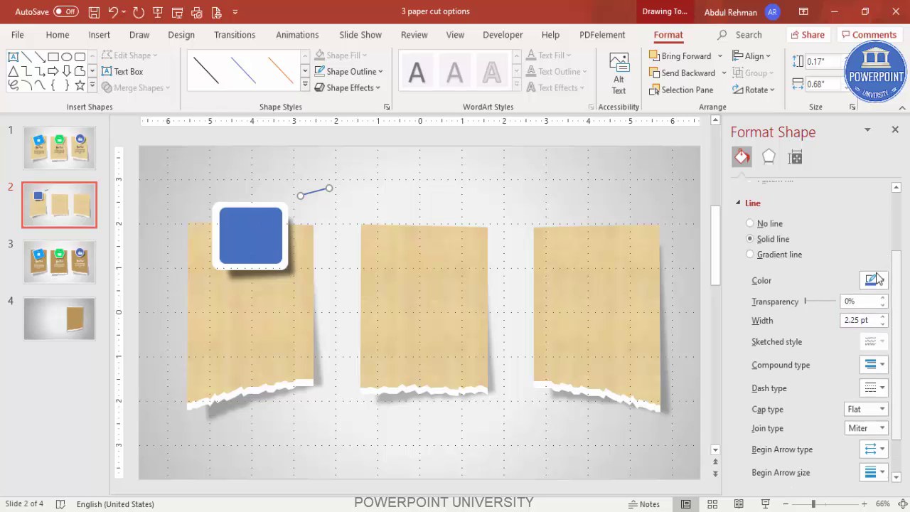
left_click(779, 256)
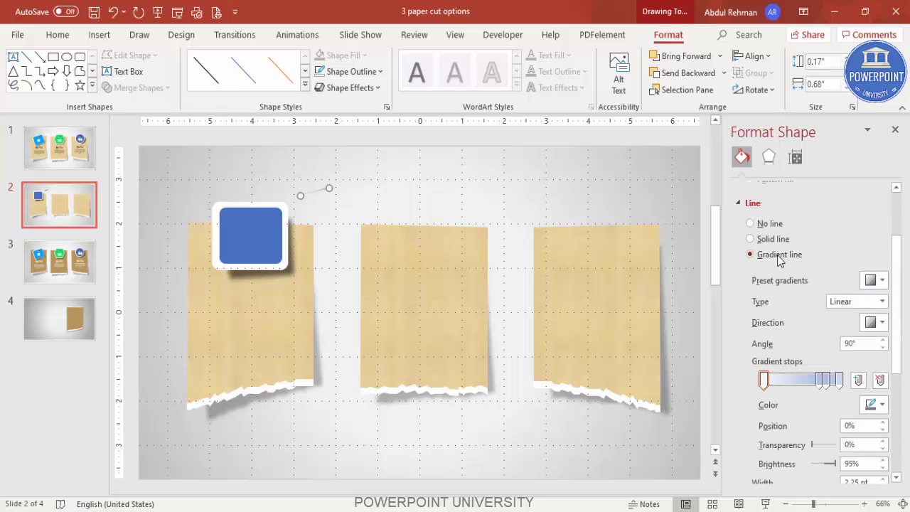
left_click(881, 405)
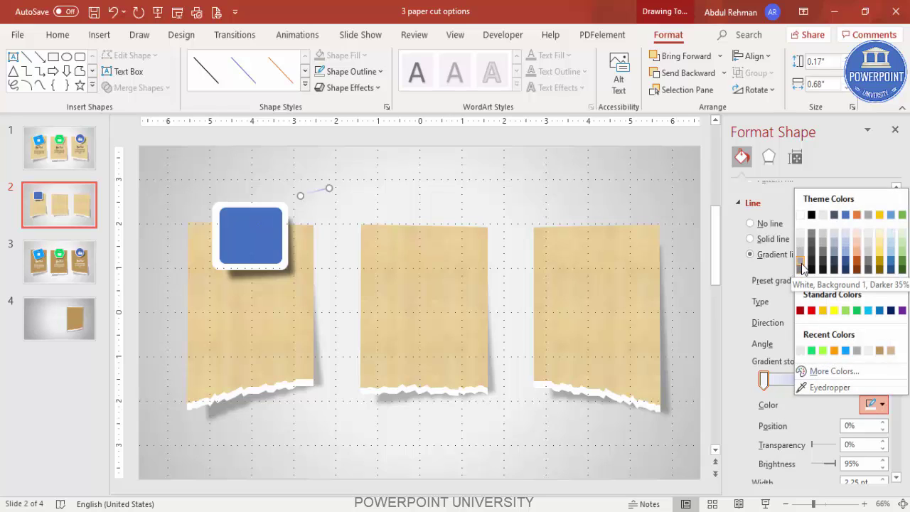
left_click(801, 264)
left_click(819, 381)
left_click(882, 404)
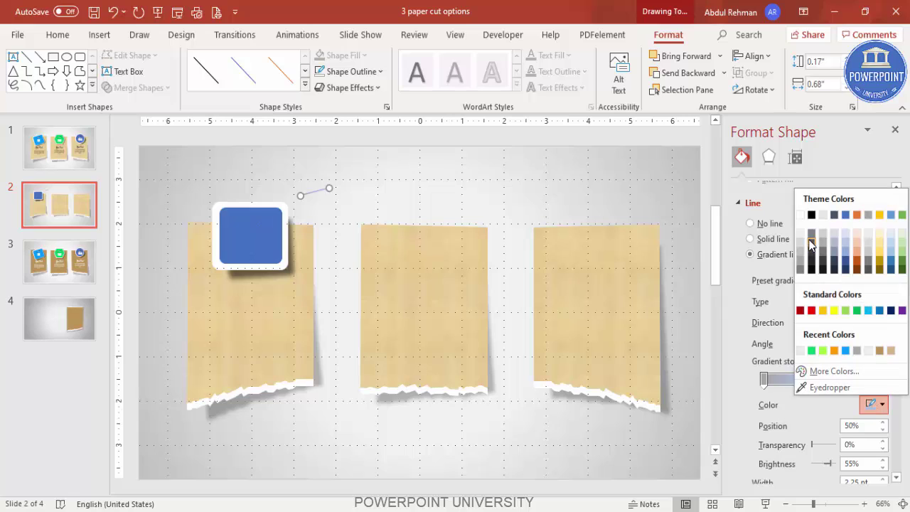
left_click(812, 216)
Step: Remove the third stop from the line's gradient and colour the last stop white
left_click(828, 380)
left_click(880, 380)
left_click(838, 380)
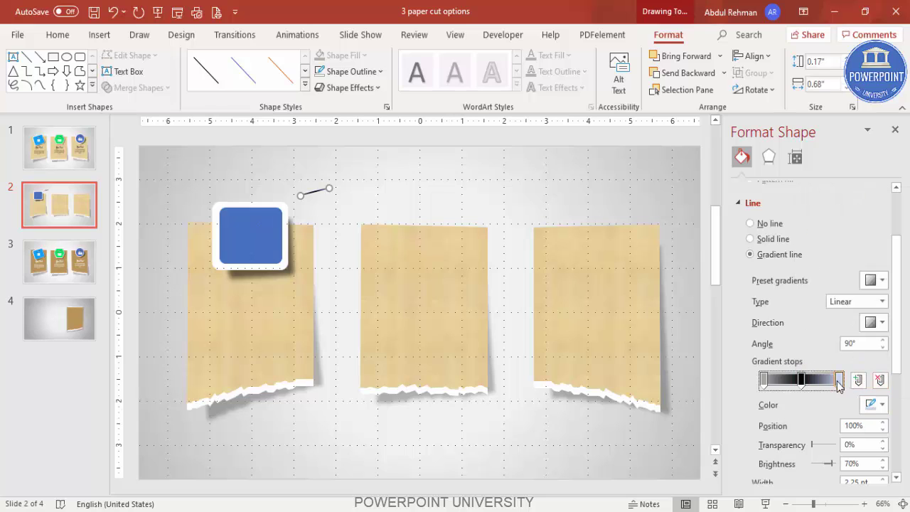
left_click(882, 405)
left_click(801, 218)
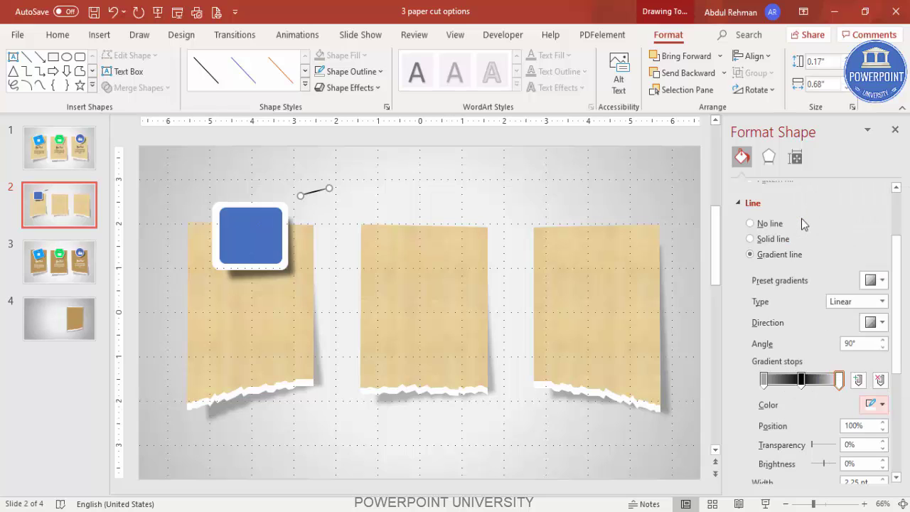
Step: Set the line's gradient angle to 135° with outer stops at 29% and 69%, and place the line on the blue rounded rectangle
left_click(872, 323)
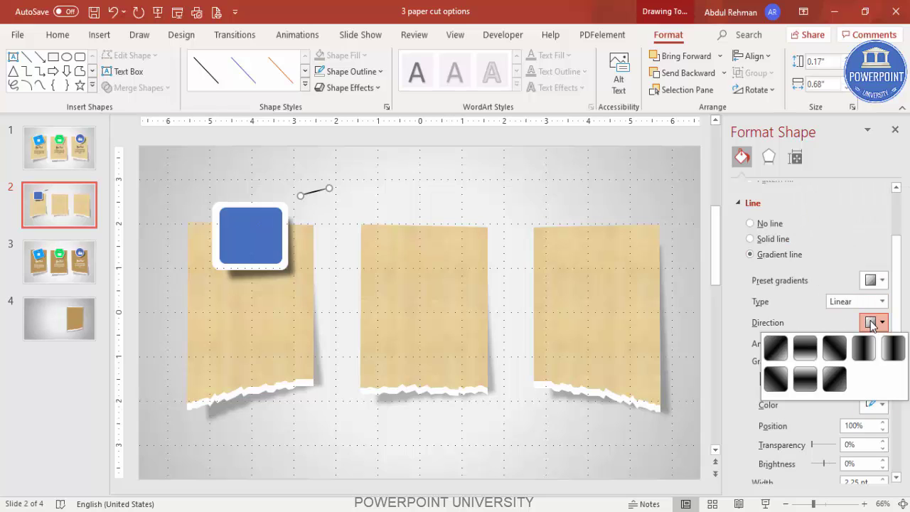
left_click(838, 355)
left_click_drag(315, 193, 249, 220)
left_click_drag(771, 377, 817, 384)
left_click(392, 203)
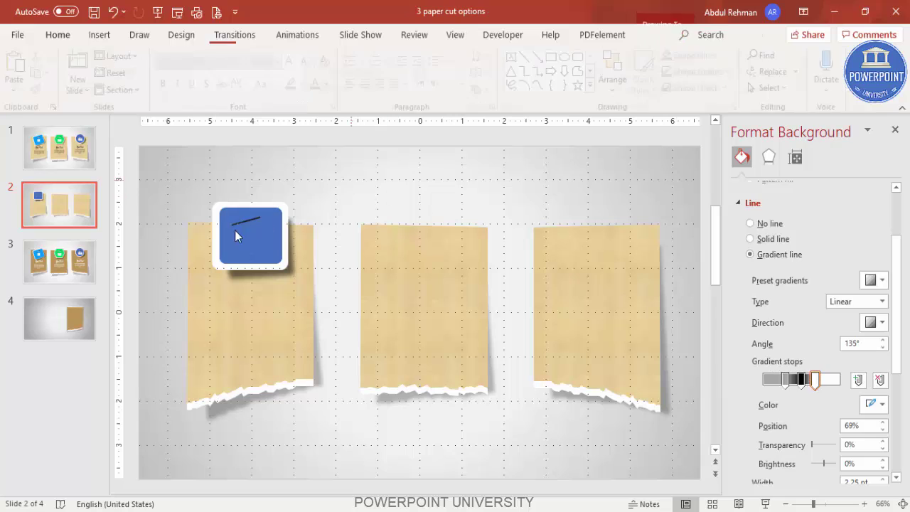
Step: Nudge the short line slightly lower on the blue rounded rectangle
left_click(247, 223)
left_click_drag(246, 222, 249, 226)
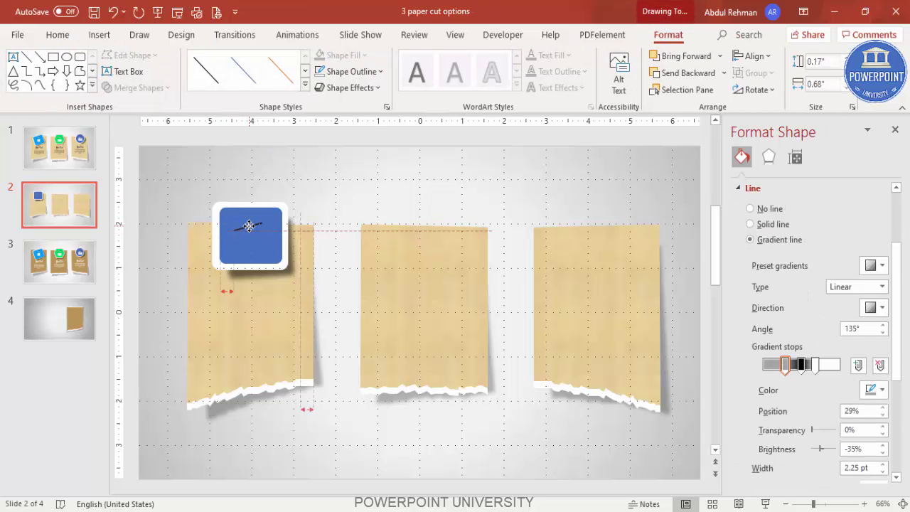
left_click_drag(249, 226, 249, 227)
left_click(258, 197)
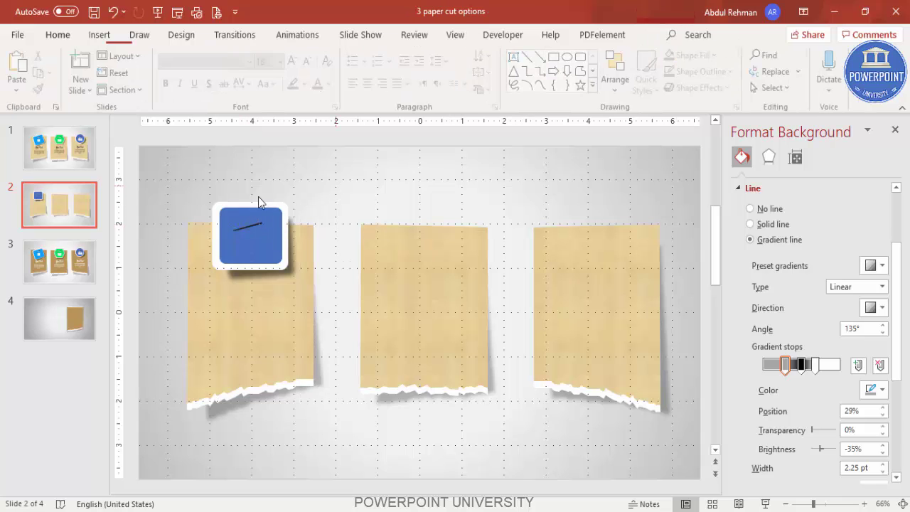
left_click_drag(189, 168, 316, 303)
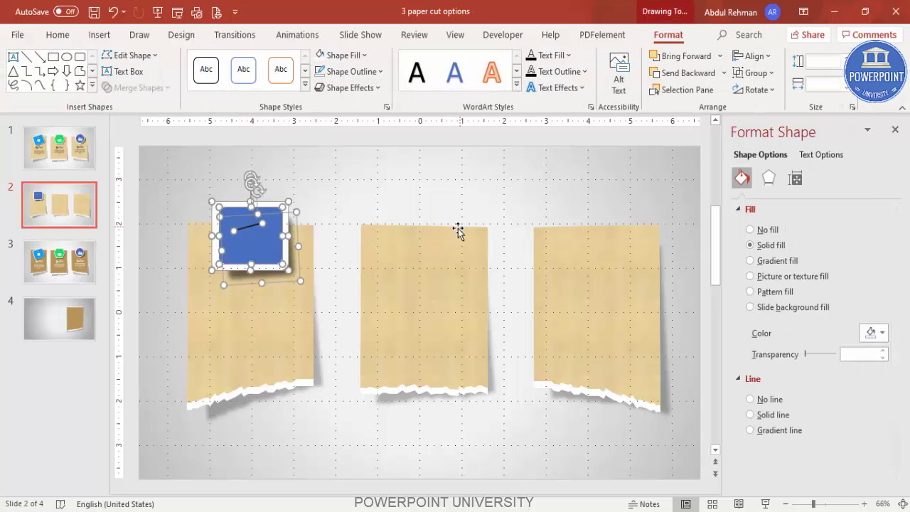
left_click(334, 179)
Step: Draw a hexagon about 1.63" wide and 1.4" high centred over the second paper's upper edge
left_click(100, 34)
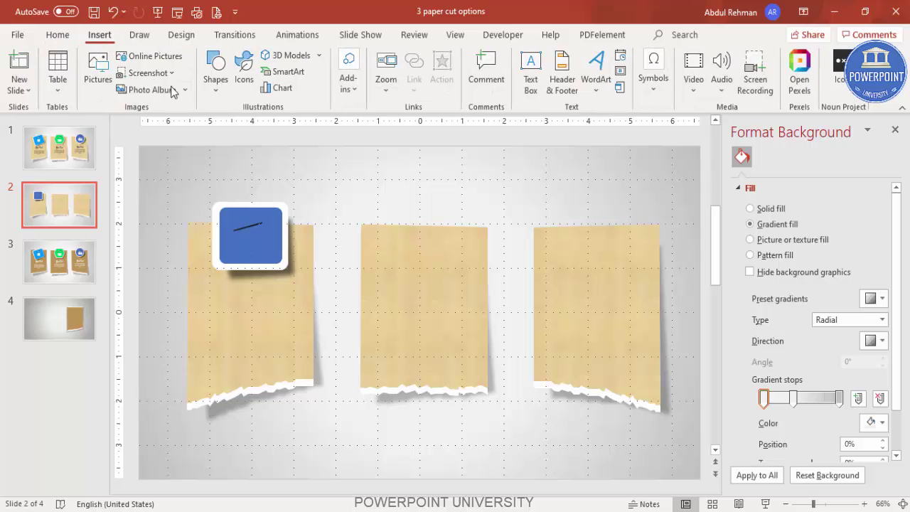
left_click(222, 91)
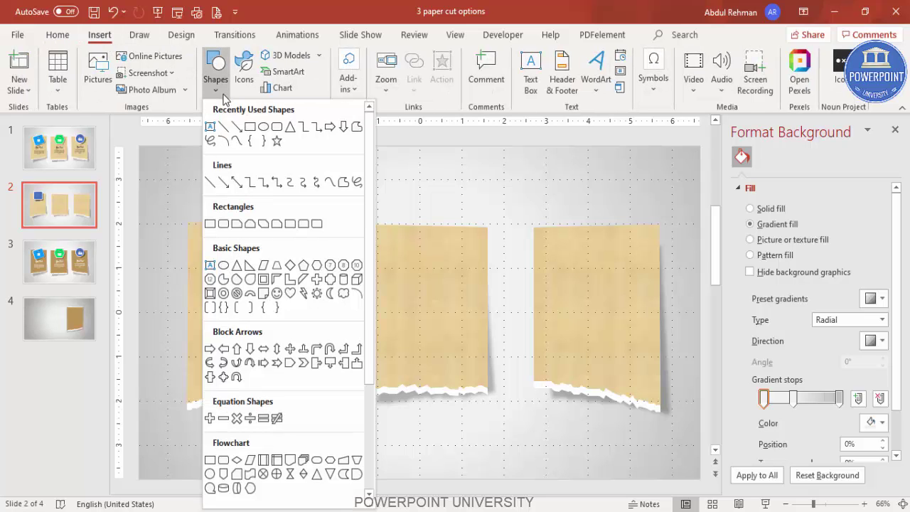
left_click(317, 265)
left_click_drag(396, 209, 455, 270)
left_click_drag(444, 237, 440, 237)
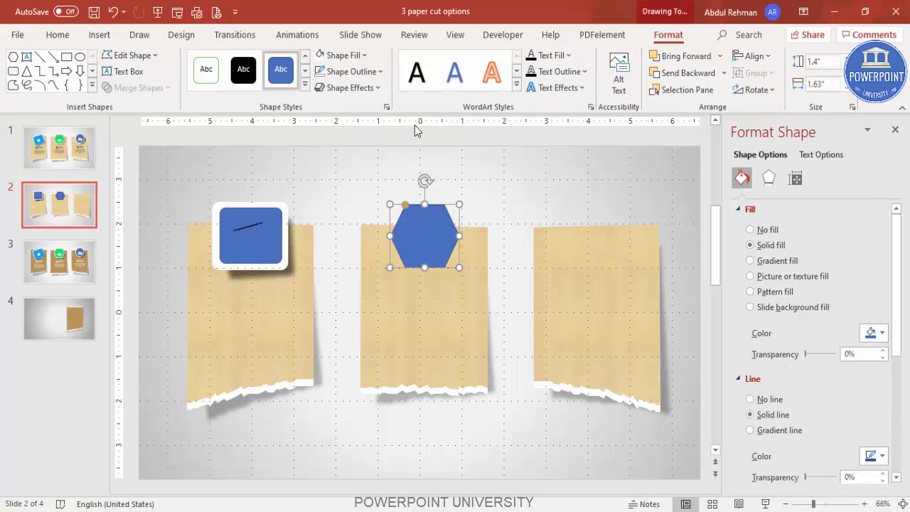
Step: Enlarge the hexagon to about 1.8" by 1.55", duplicate it alongside, and give the original a white fill without outline
left_click_drag(457, 268, 498, 227)
left_click(422, 227)
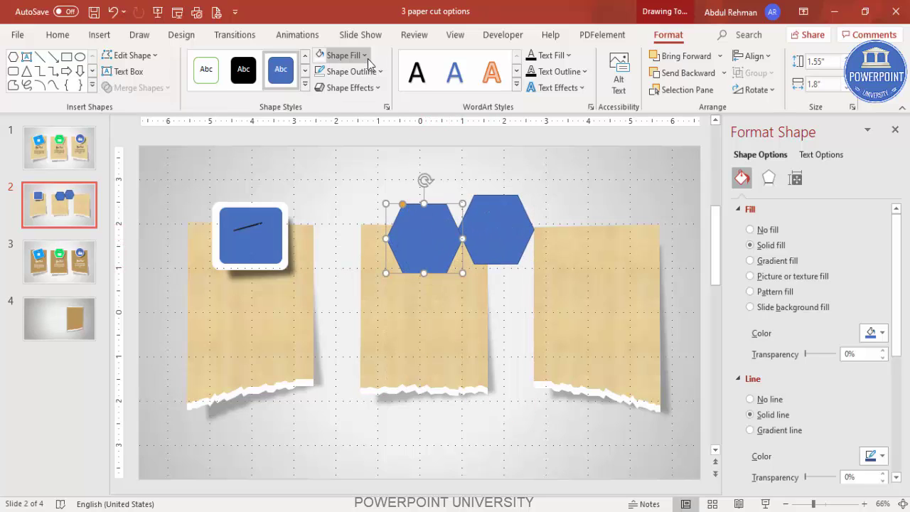
left_click(351, 71)
left_click(348, 266)
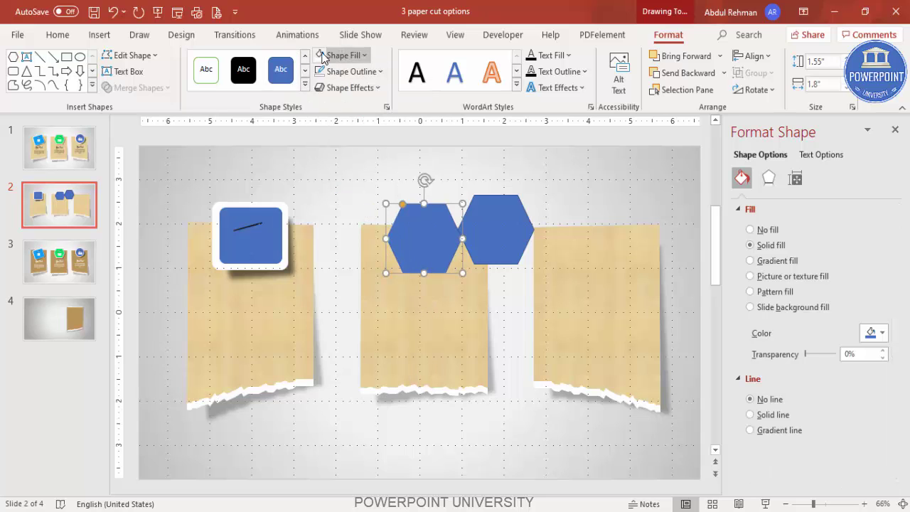
left_click(329, 55)
Step: Give the duplicate hexagon an orange fill without outline, and centre it at a smaller size on the white hexagon
left_click(484, 224)
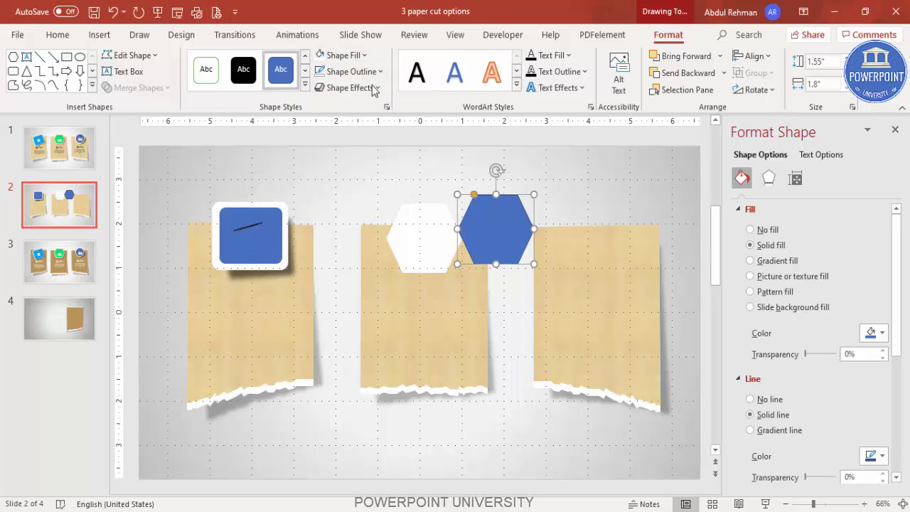
left_click(342, 54)
left_click(354, 227)
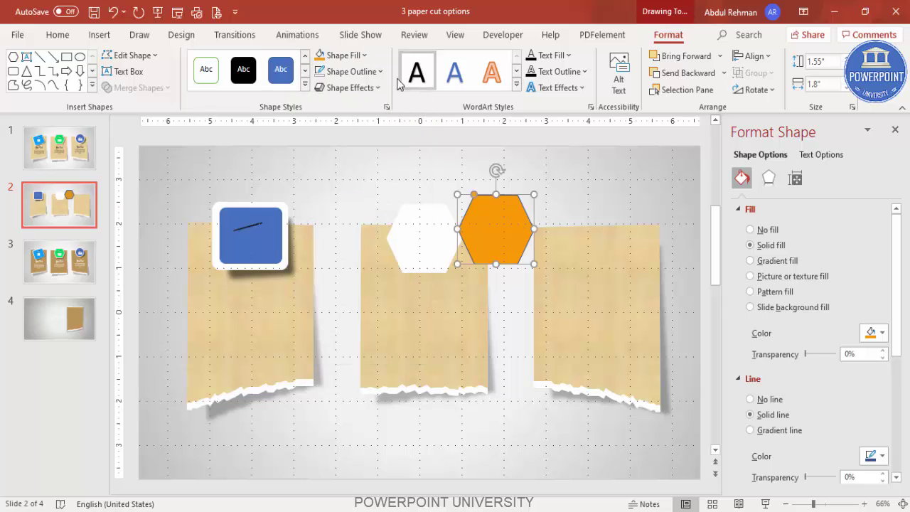
left_click(367, 72)
left_click(360, 261)
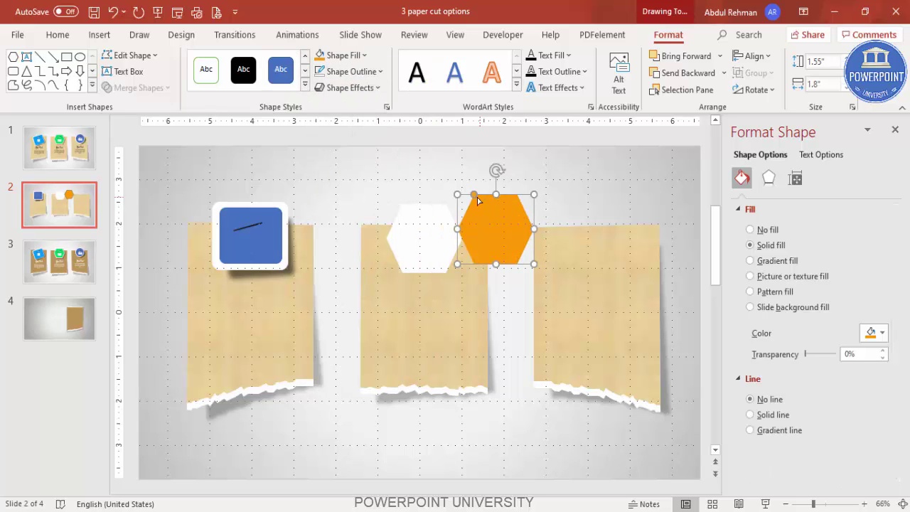
left_click_drag(458, 194, 515, 227)
Step: Duplicate the white hexagon beside the badge and give the copy a semi-transparent black fill with 11 pt soft edges
left_click(440, 208)
left_click(876, 332)
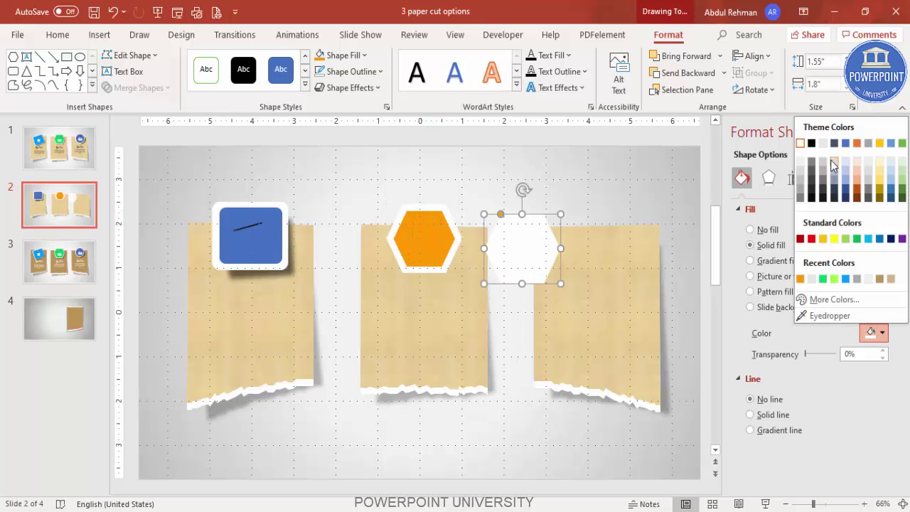
left_click(822, 147)
left_click_drag(807, 355, 827, 353)
left_click(770, 186)
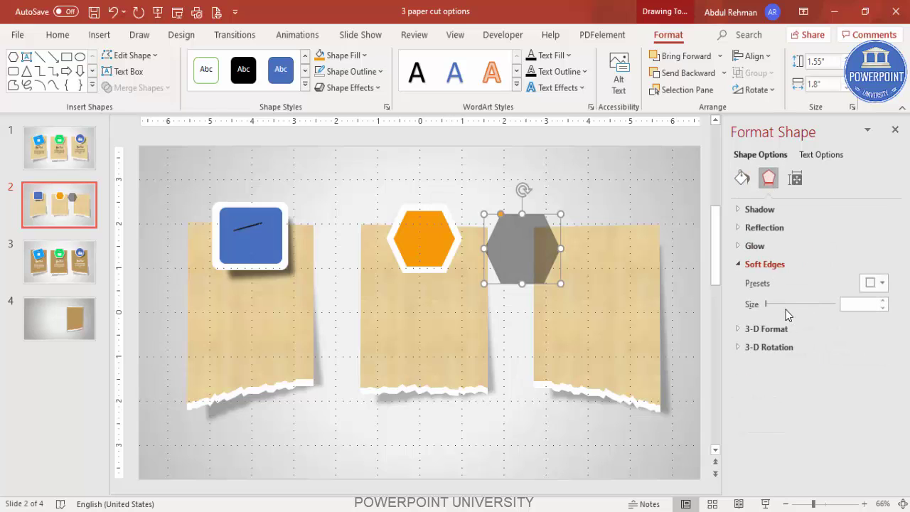
left_click_drag(768, 304, 773, 304)
Step: Move the soft black hexagon behind the orange badge, offset down and right as its shadow
left_click_drag(527, 254, 450, 268)
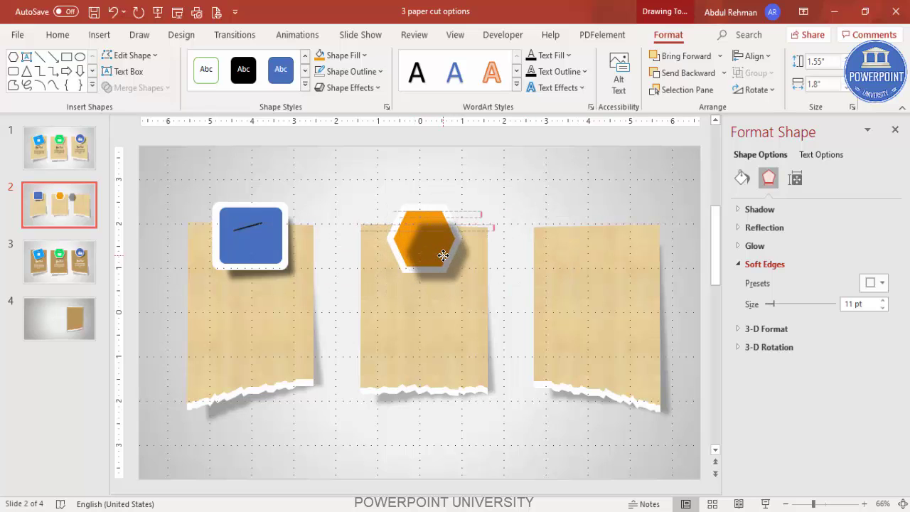
left_click(687, 73)
left_click(689, 76)
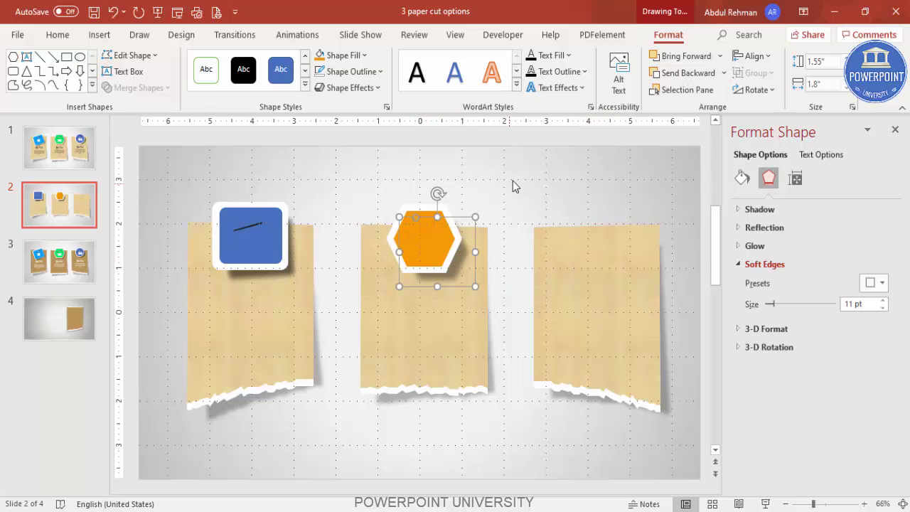
left_click(513, 186)
Step: Copy the short dark slanted line from the blue badge onto the orange hexagon badge
left_click(253, 226)
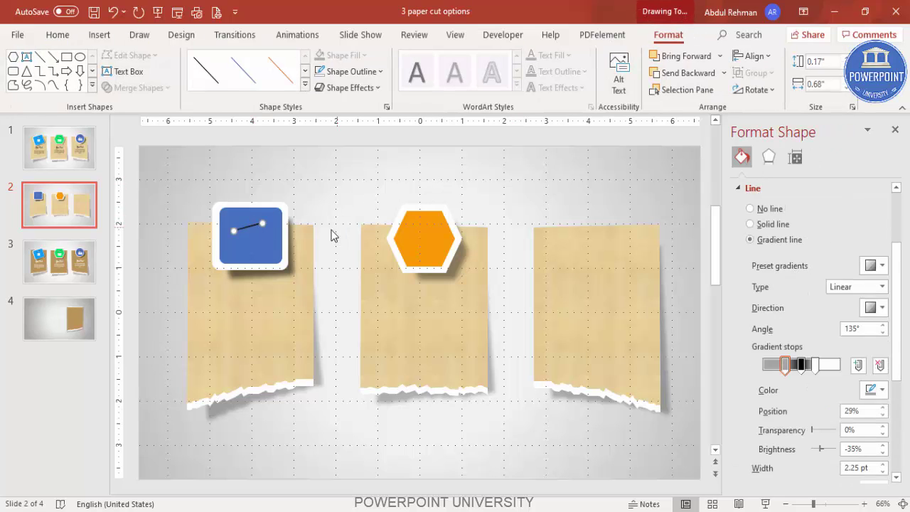
left_click_drag(248, 227, 424, 226)
left_click(484, 192)
Step: Copy the complete hexagon badge with its line and shadow onto the third paper, and recolour the copy's inner hexagon bright blue
left_click_drag(362, 179, 497, 307)
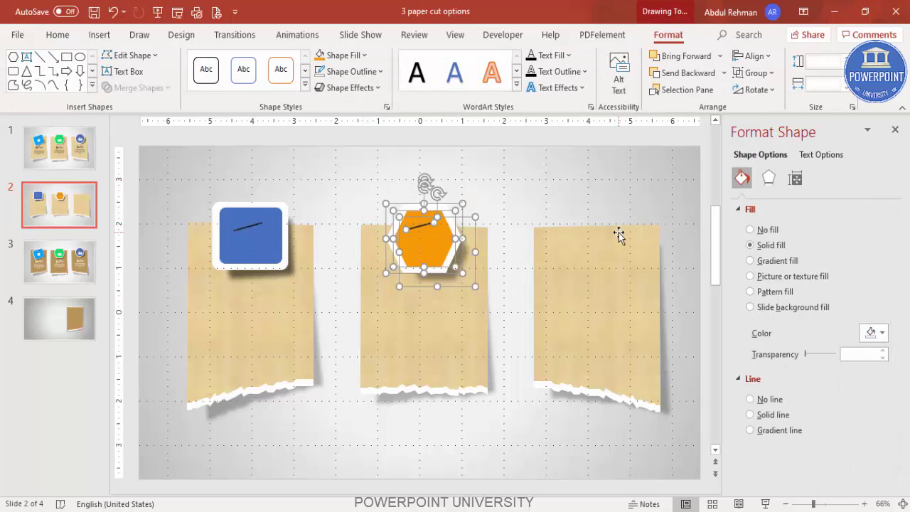
left_click_drag(439, 254, 607, 240)
left_click(609, 156)
left_click(608, 244)
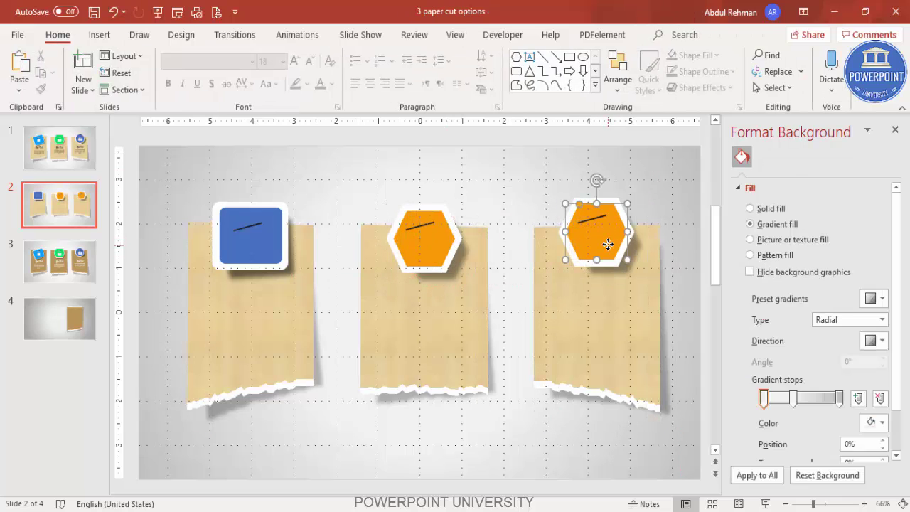
left_click(871, 332)
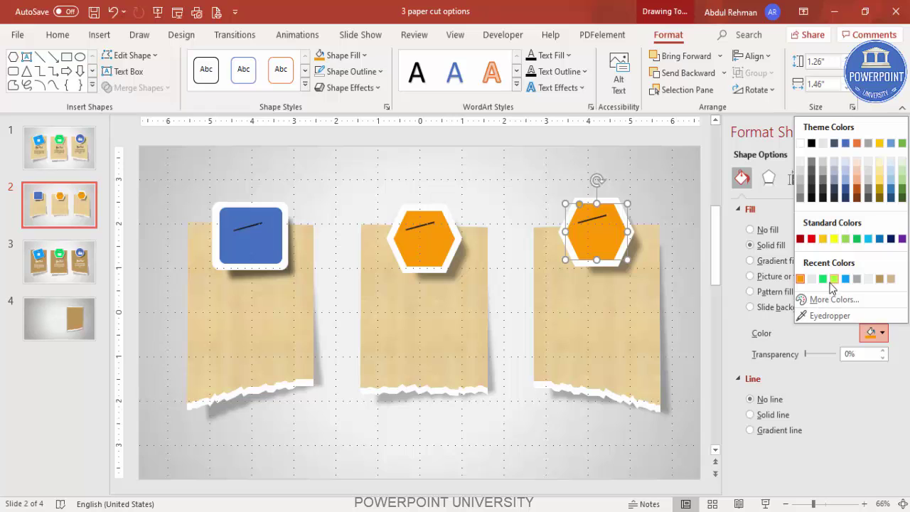
left_click(846, 278)
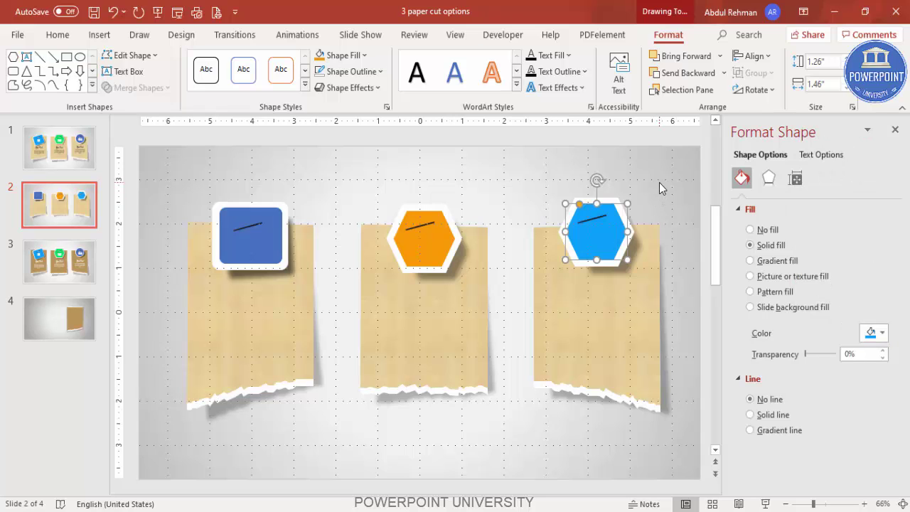
left_click(658, 183)
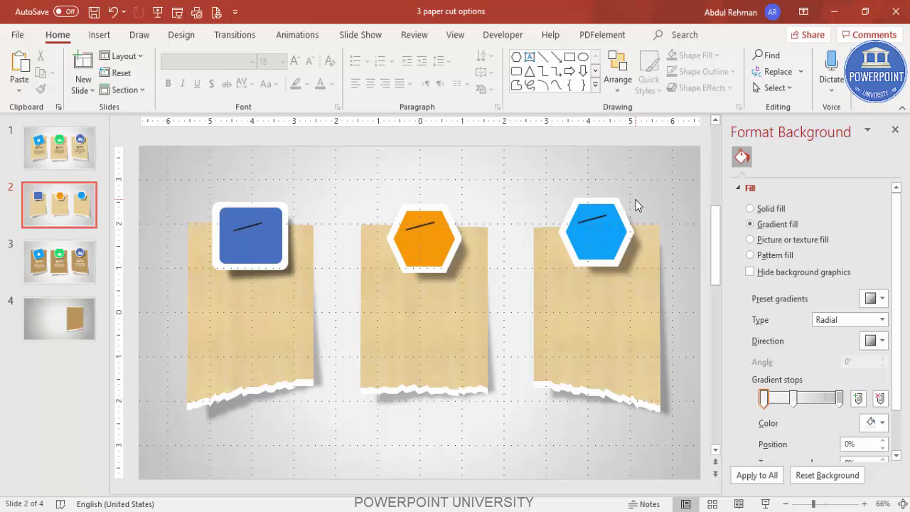
Step: Add a text box reading "01" above the papers, with centred text in the Hand Of Sean font
left_click(100, 34)
left_click(531, 74)
left_click_drag(346, 178, 407, 197)
type("01")
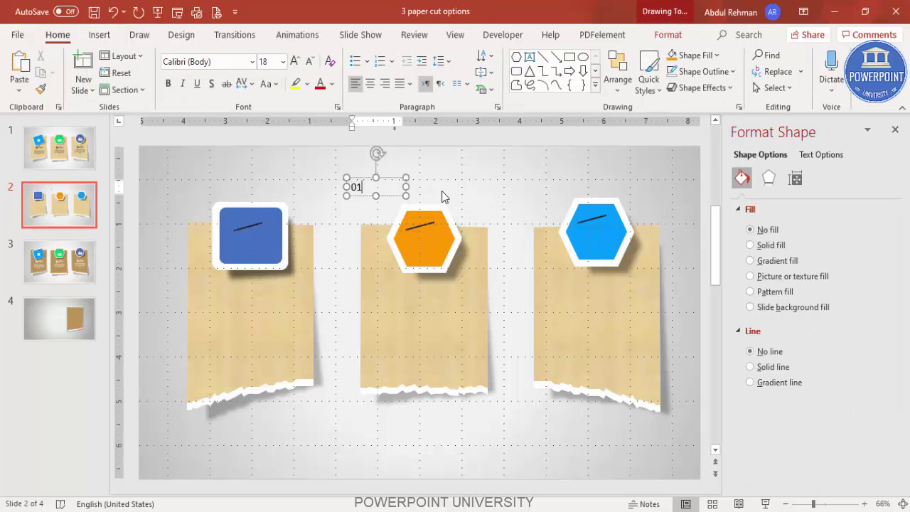
left_click(398, 178)
left_click(370, 83)
left_click(230, 63)
type("h")
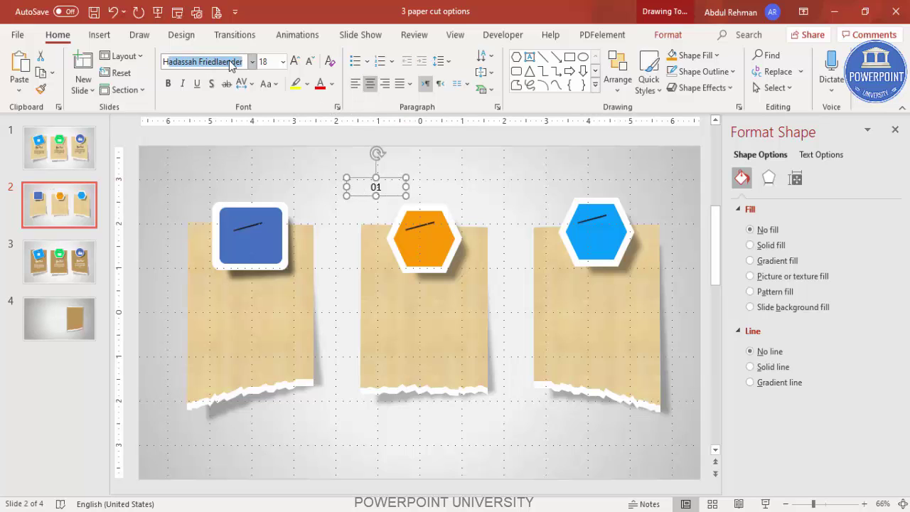
type("and Of Sean")
key("Return")
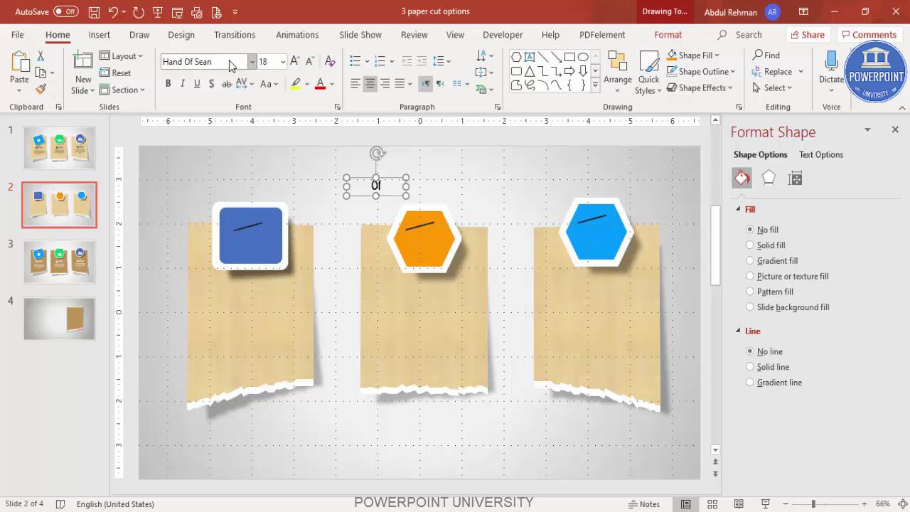
Step: Enlarge the "01" text to 40 pt, place it on the blue rounded badge below the line, and colour it white
left_click(295, 62)
left_click(295, 62)
left_click(295, 63)
left_click(295, 62)
left_click(295, 63)
left_click(295, 63)
left_click_drag(396, 183, 271, 236)
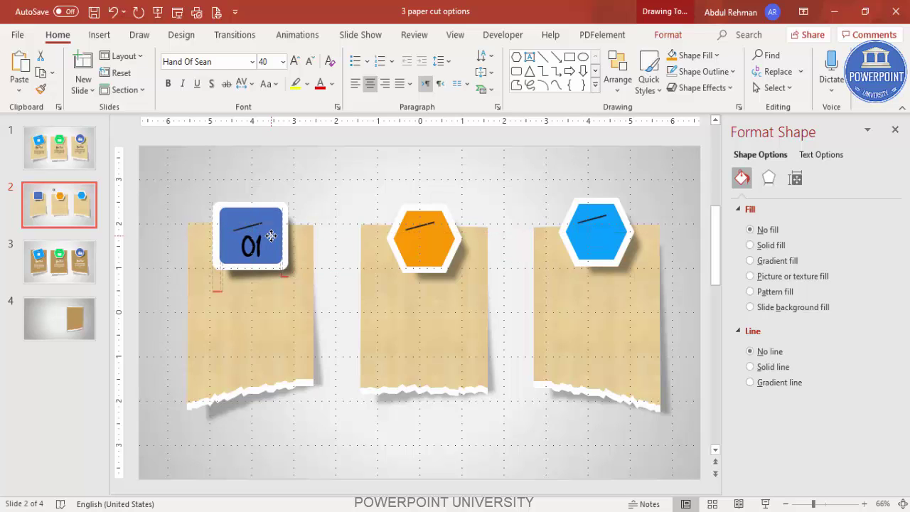
left_click(328, 84)
left_click(319, 118)
Step: Copy the number onto the orange hexagon badge and change the copy to "02"
left_click_drag(282, 237, 431, 245)
key("BackSpace")
type("2")
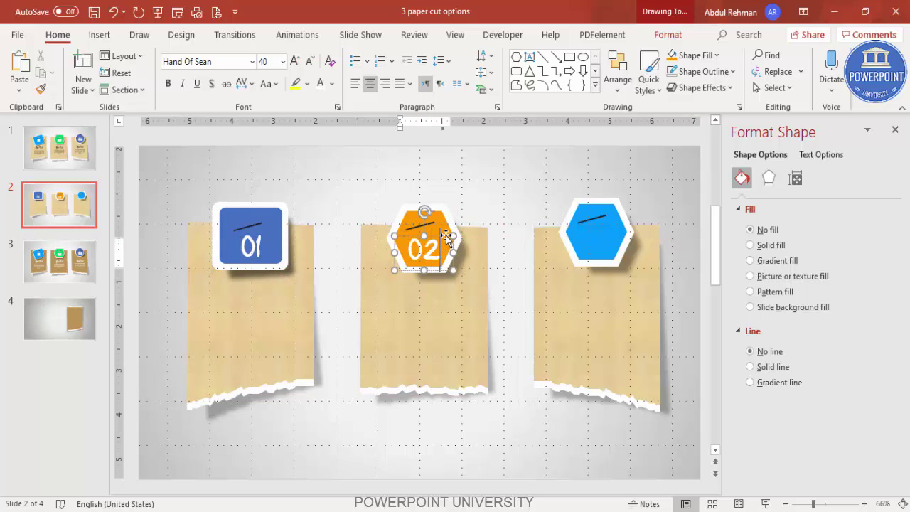
Step: Duplicate the "02" number onto the bright blue hexagon badge and change the copy to "03"
key("Escape")
key("ctrl+d")
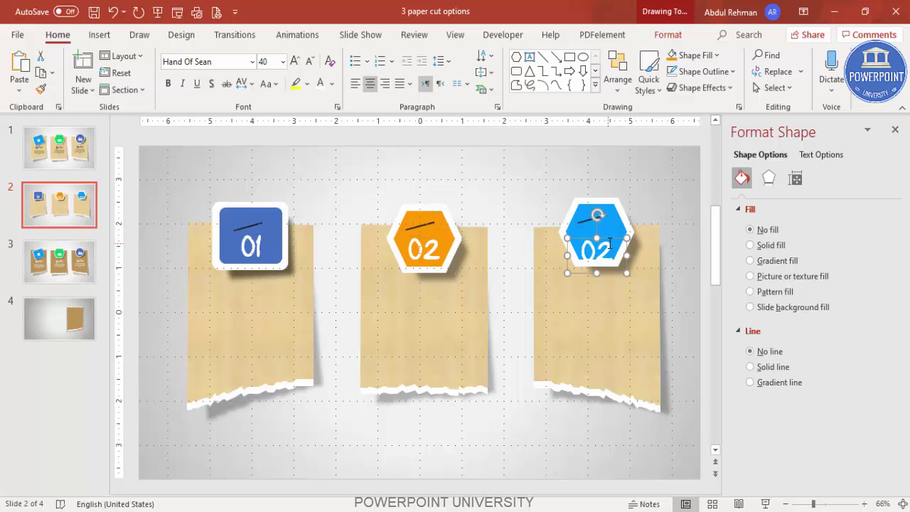
left_click_drag(615, 241, 616, 233)
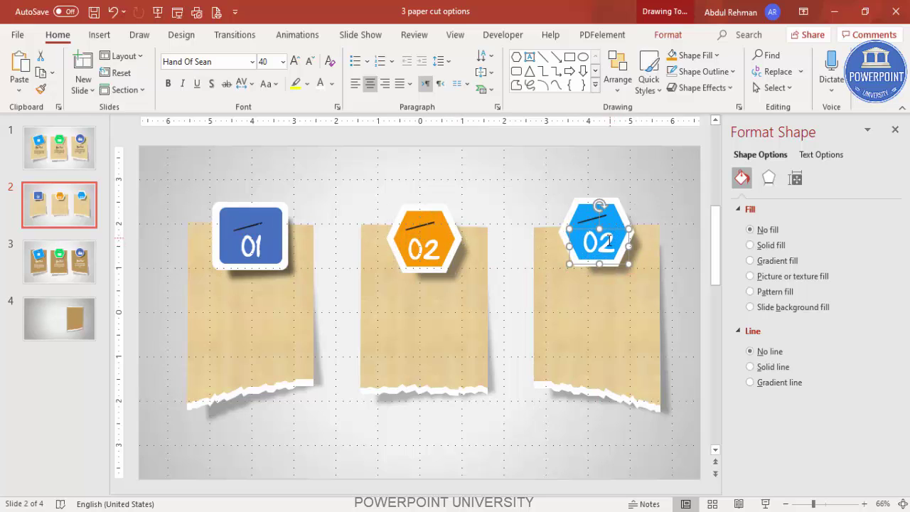
left_click(610, 242)
key("BackSpace")
type("3")
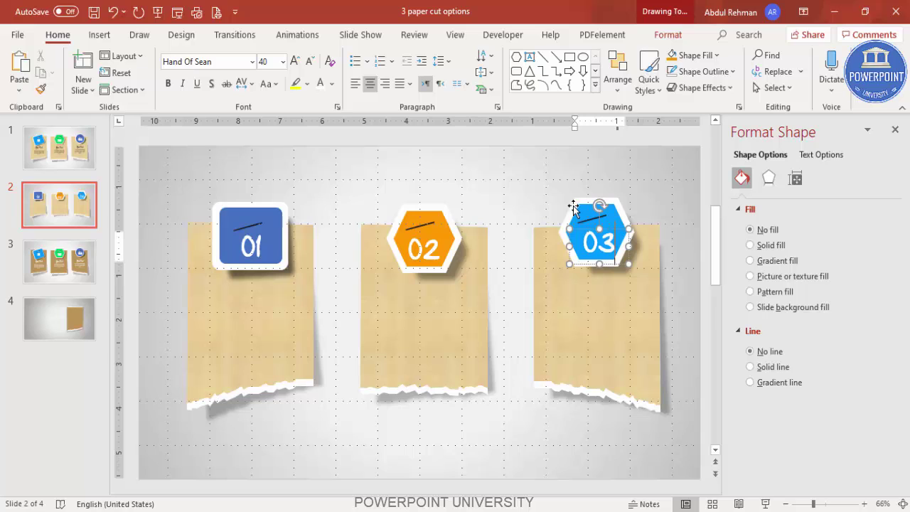
left_click(500, 186)
Step: Add a text box reading "YOUR TITLE" on the first paper, below the 01 badge
left_click(99, 35)
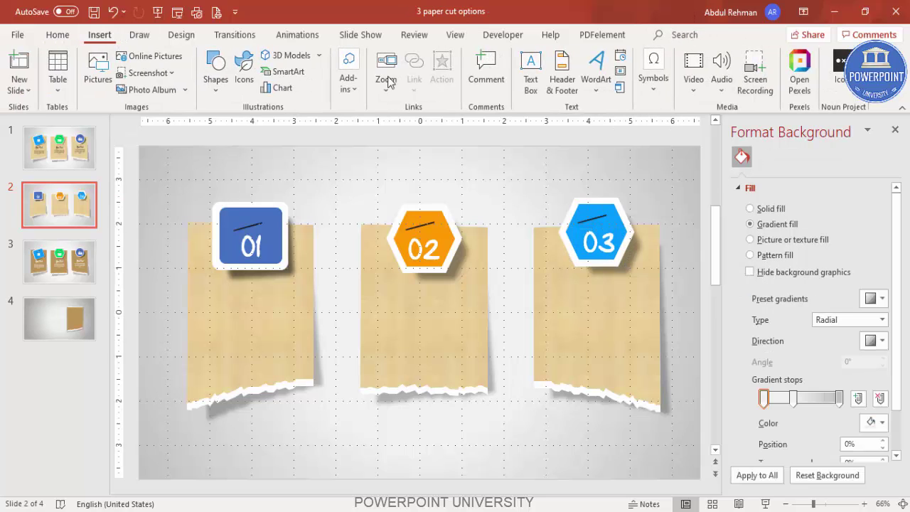
left_click(531, 74)
left_click_drag(203, 285, 301, 311)
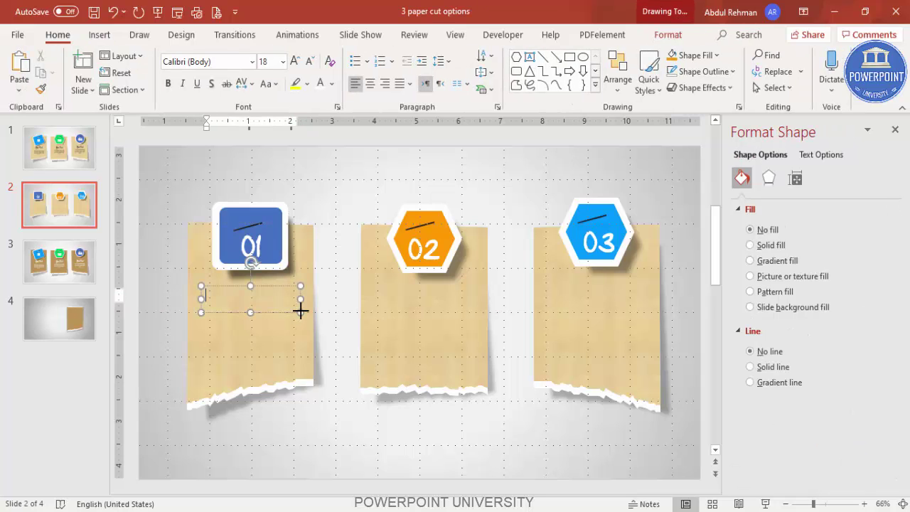
type("YOUR TITLE")
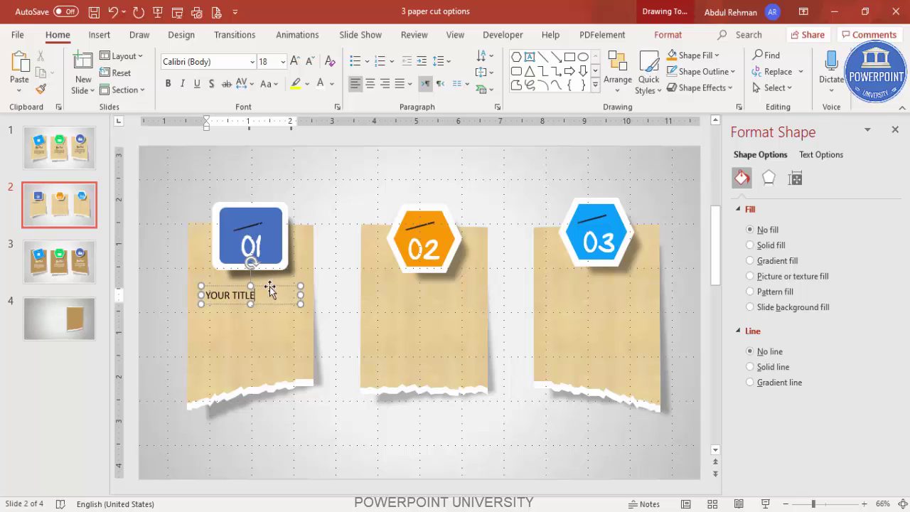
Step: Set the "YOUR TITLE" text to the Hand Of Sean font, centre it, and move its box slightly up towards the badge
key("Escape")
left_click(229, 62)
type("Hand Of Sean")
key("Return")
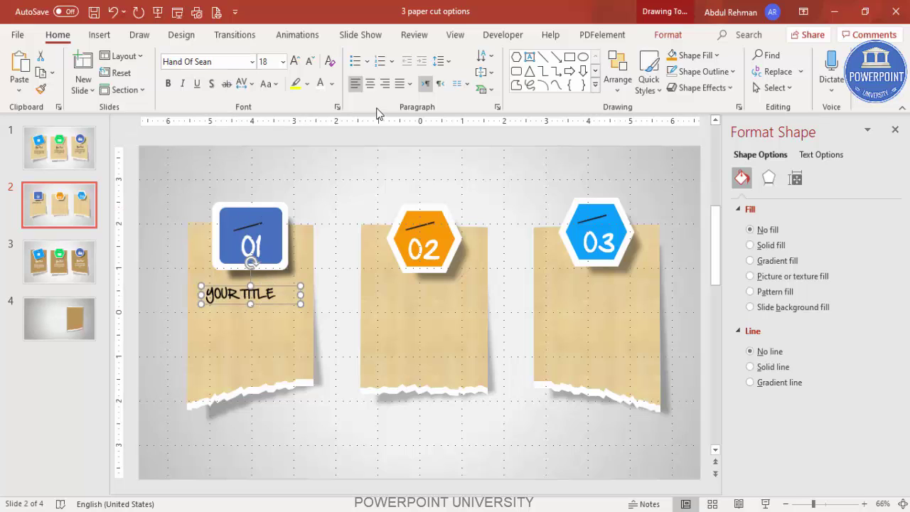
left_click(370, 83)
left_click_drag(290, 292, 290, 288)
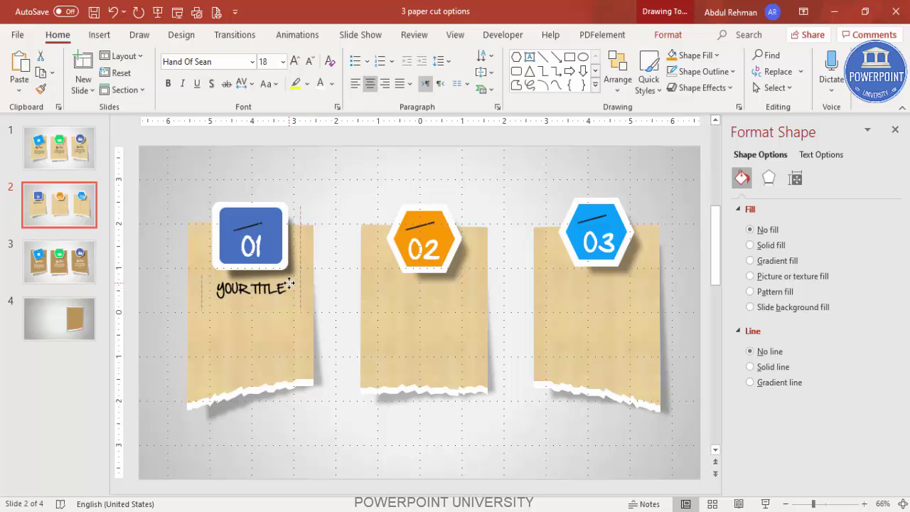
left_click(290, 179)
Step: Add a text box reading "Add some detail text here" below the title on the first paper
left_click(99, 35)
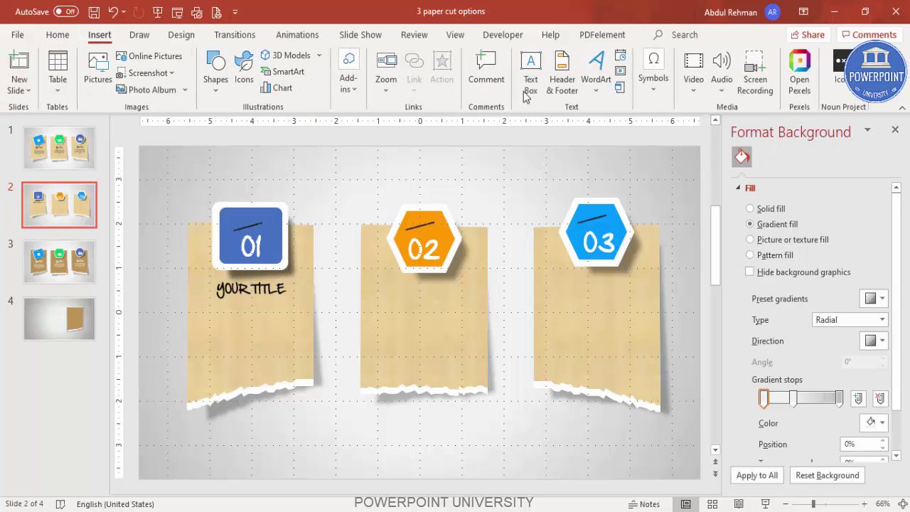
left_click(530, 78)
left_click_drag(196, 315, 308, 375)
type("Add so")
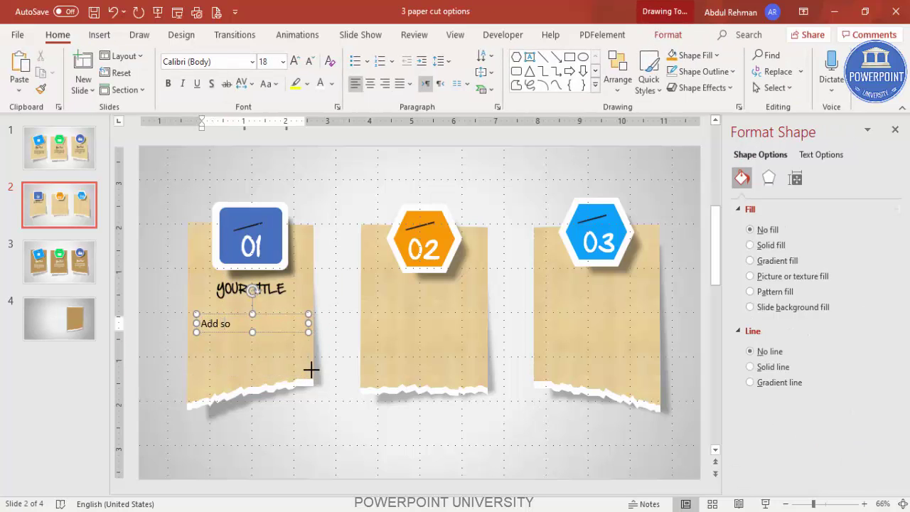
type("me detail text here")
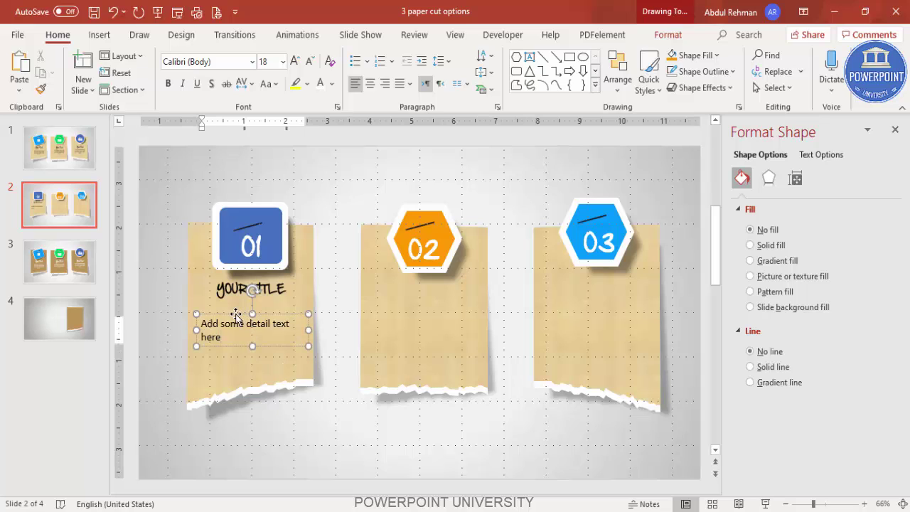
Step: Set the detail text to the Hand Of Sean font at 12 pt
left_click(236, 315)
left_click(219, 67)
type("Hand Of Sean")
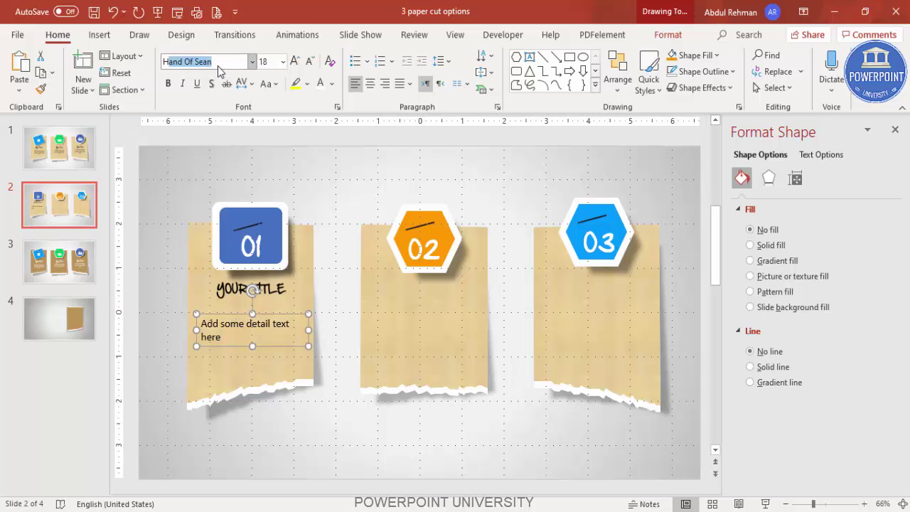
key("Return")
left_click(310, 61)
left_click(309, 61)
left_click(310, 61)
Step: Narrow the detail text box so its text wraps onto two lines, and centre the text
left_click(331, 83)
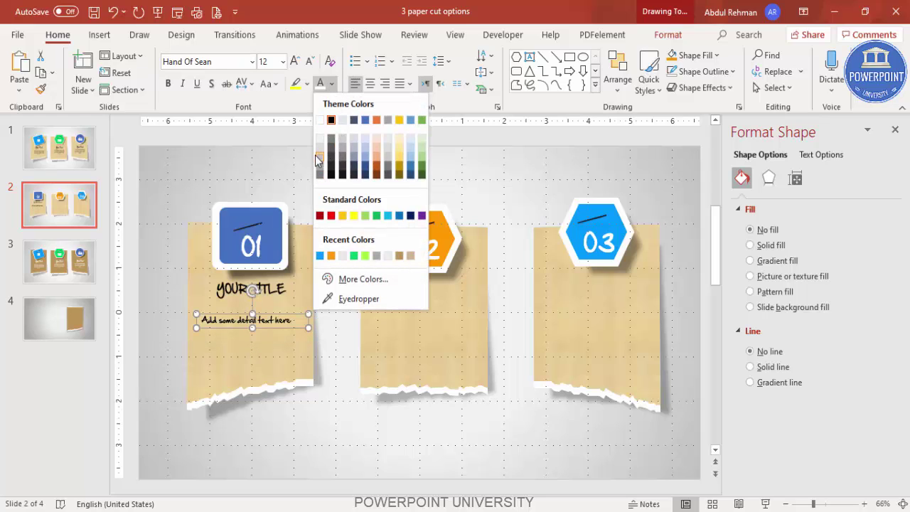
left_click(200, 334)
left_click_drag(197, 327, 233, 326)
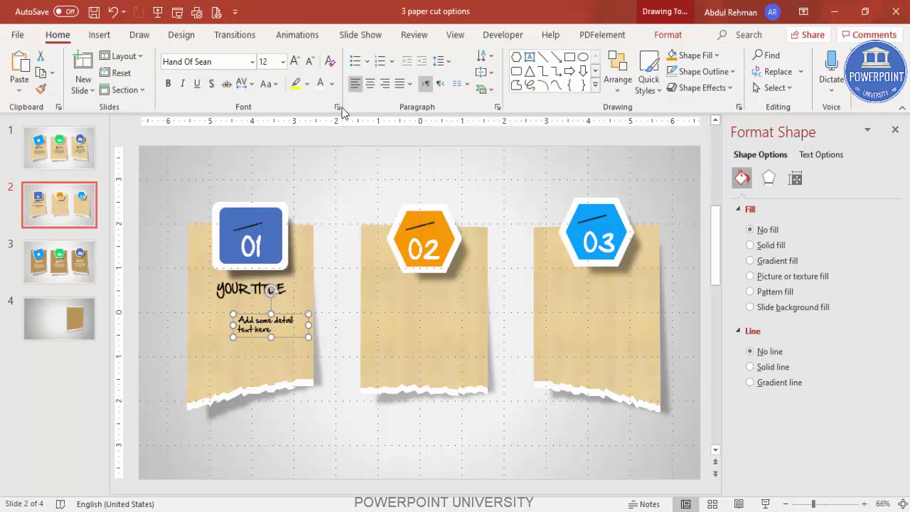
left_click(370, 84)
Step: Centre the detail text under the title and copy both text boxes onto the second and third papers below their badges
left_click_drag(294, 317, 633, 285)
left_click(277, 289, "shift")
left_click(610, 159)
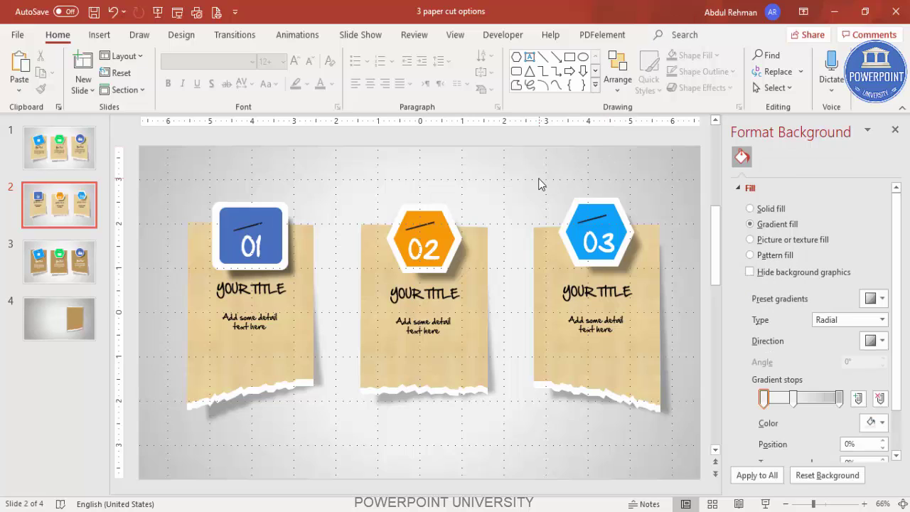
Step: Hide the gridlines on the slide
left_click(455, 34)
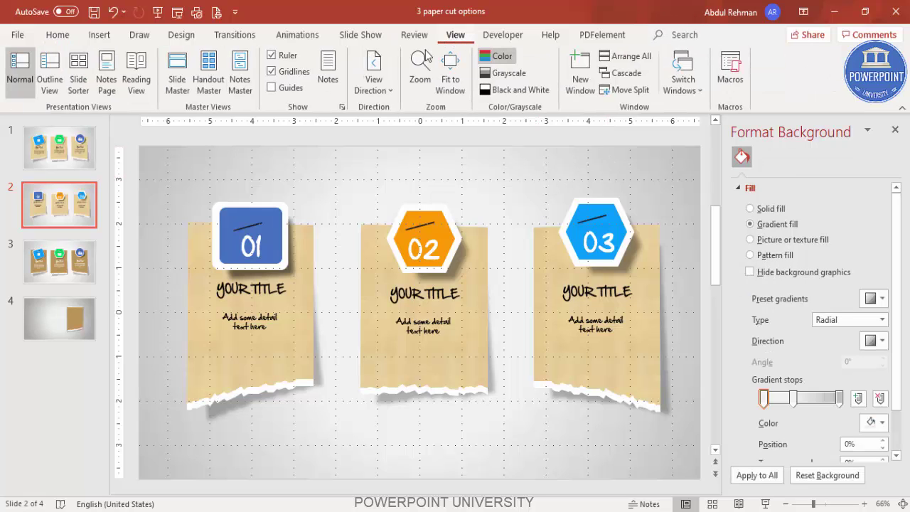
left_click(285, 72)
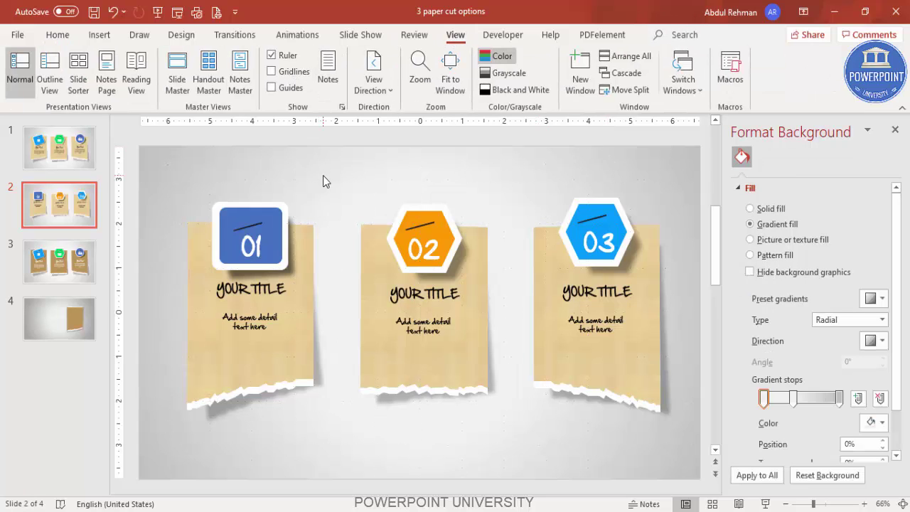